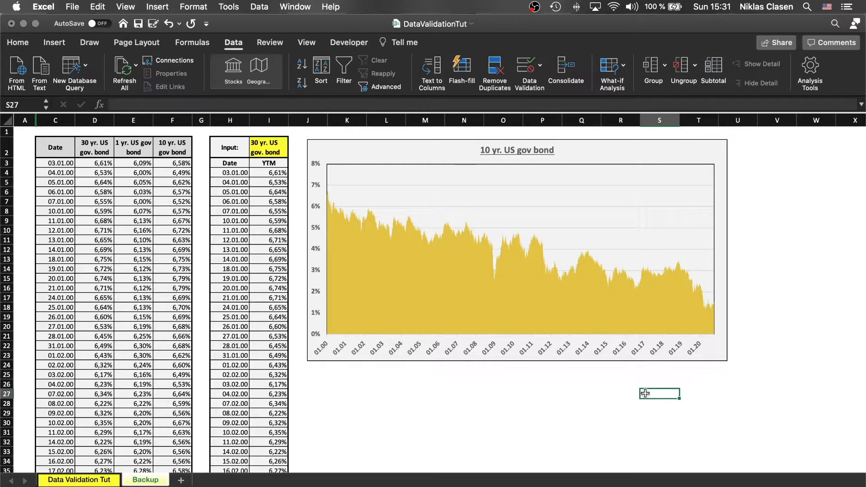
Step: Try the selector in cell I2 with the 1 yr. and 10 yr. US gov bond, and return it to 30 yr. US gov. bond
click(277, 151)
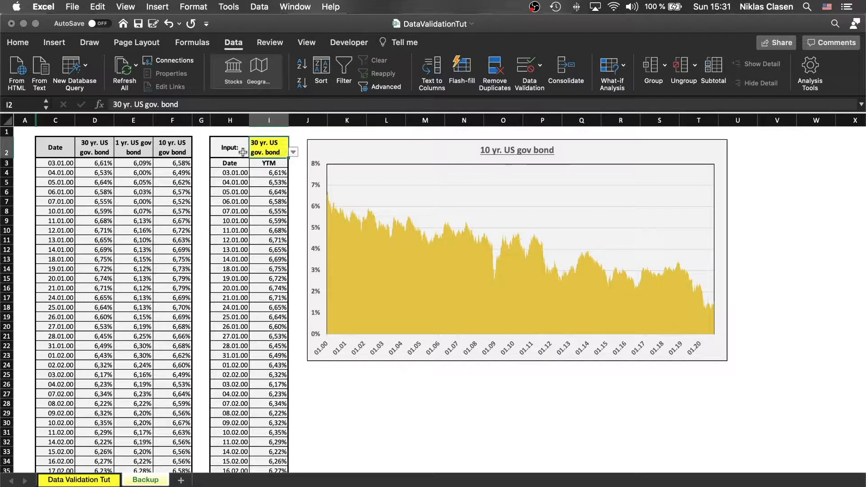
click(294, 153)
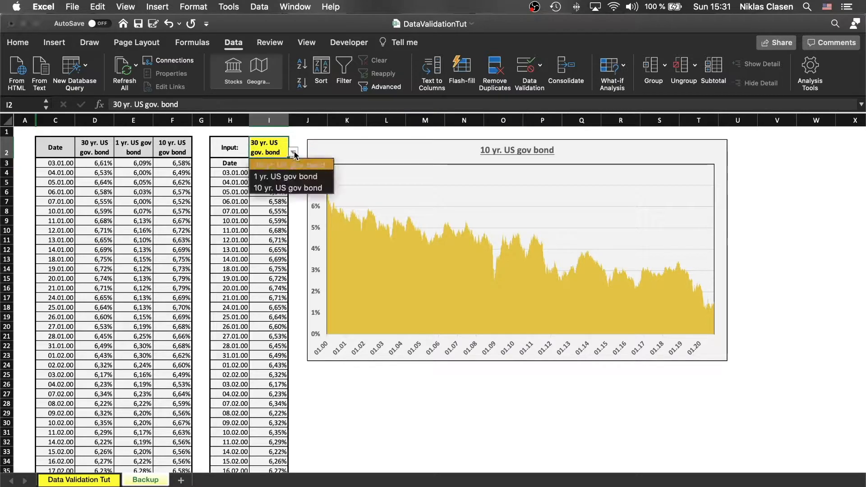
click(285, 180)
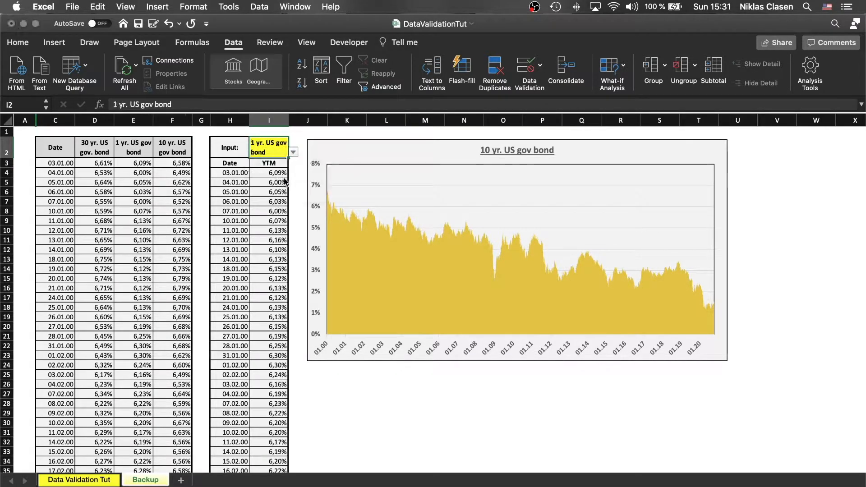
click(293, 154)
click(285, 188)
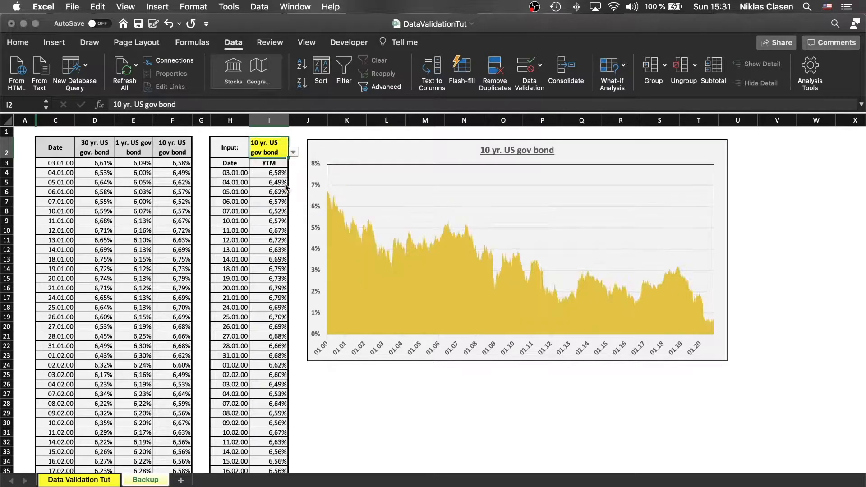
click(294, 153)
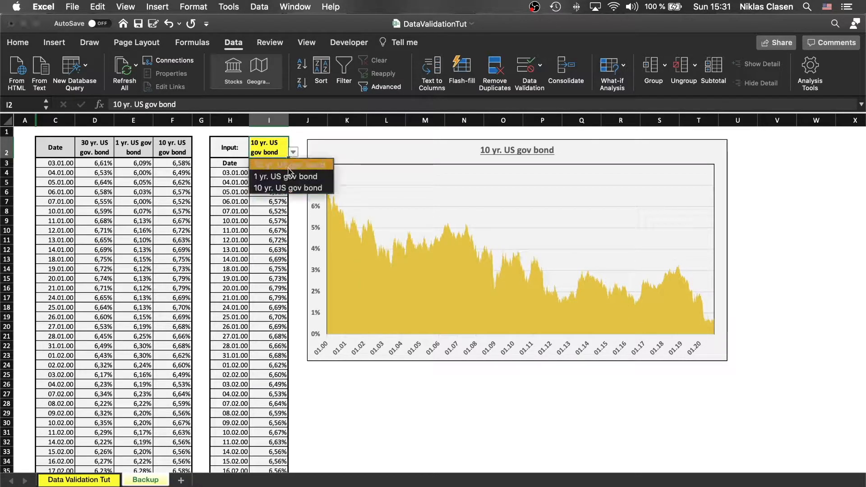
click(289, 165)
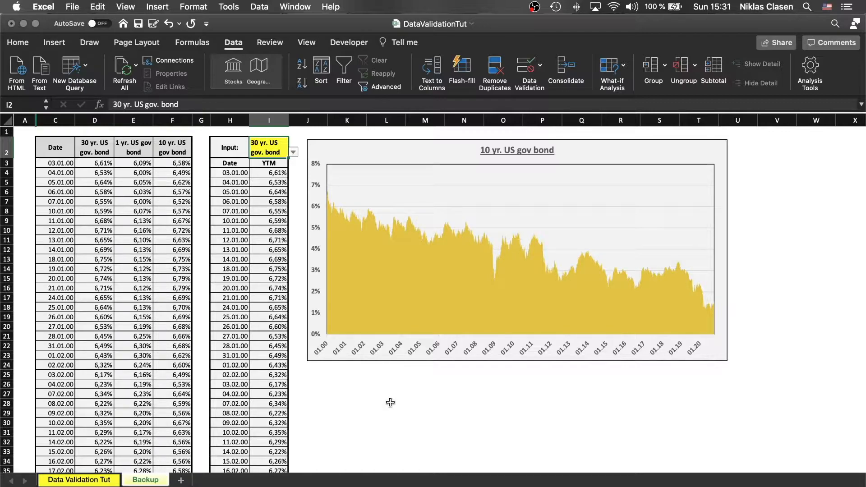
click(386, 422)
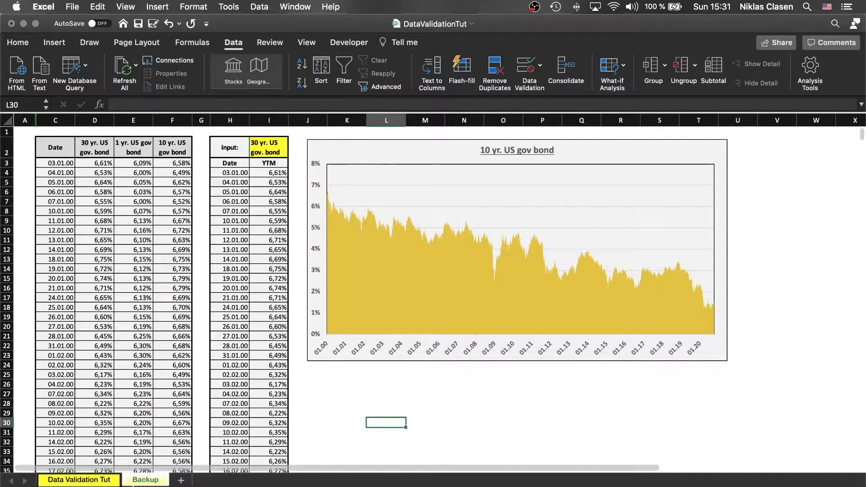
Step: Switch to the Data Validation Tut sheet and select the yellow input cell I2
click(101, 479)
click(502, 315)
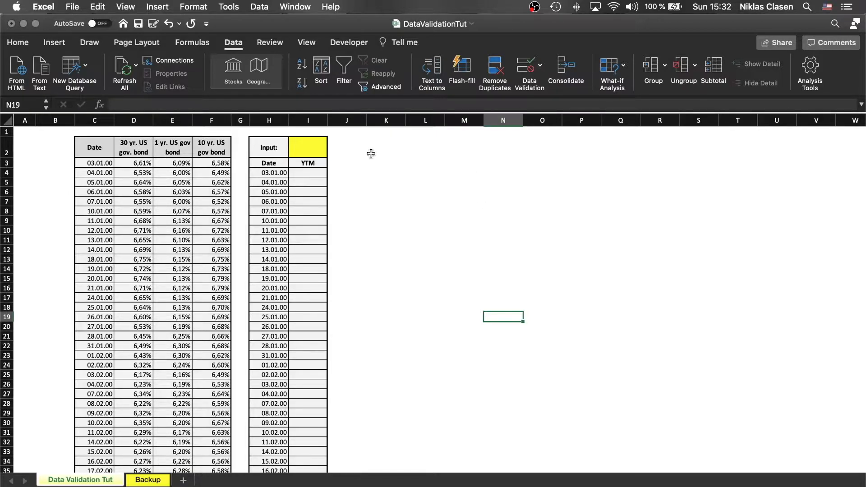
click(316, 145)
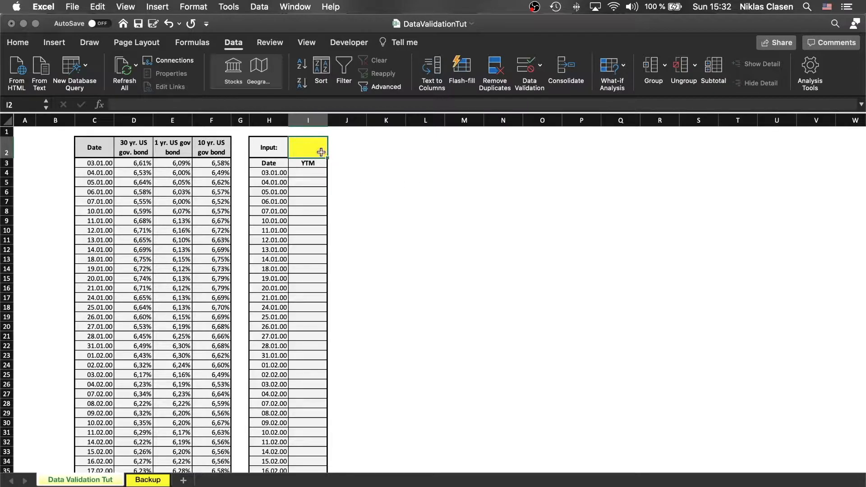
click(434, 183)
click(304, 145)
click(530, 65)
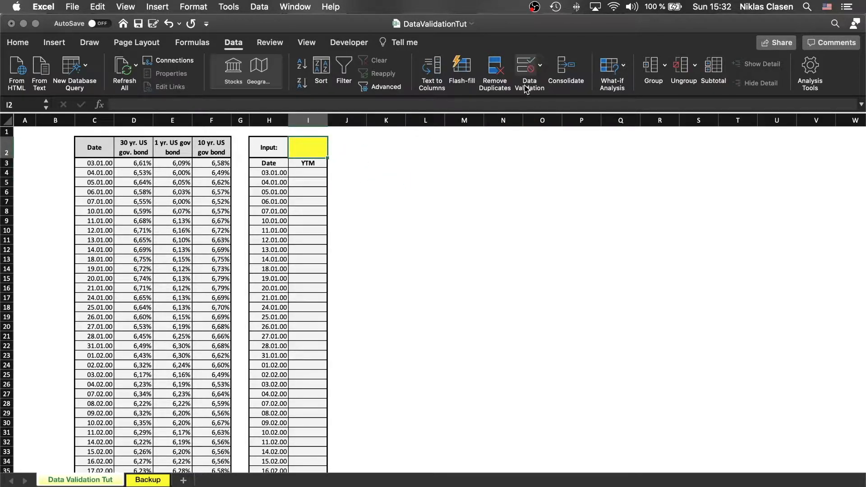
click(514, 308)
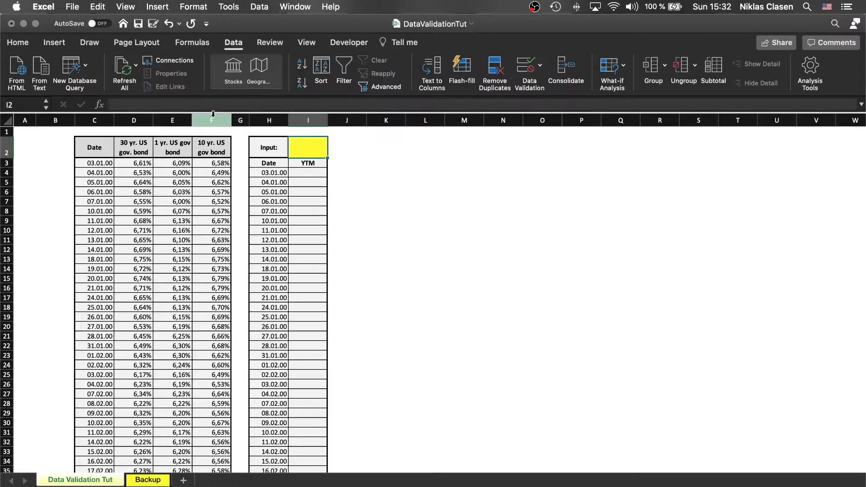
Step: Add a list data validation to cell I2 with the bond headers =$D$2:$F$2 as its source
click(524, 71)
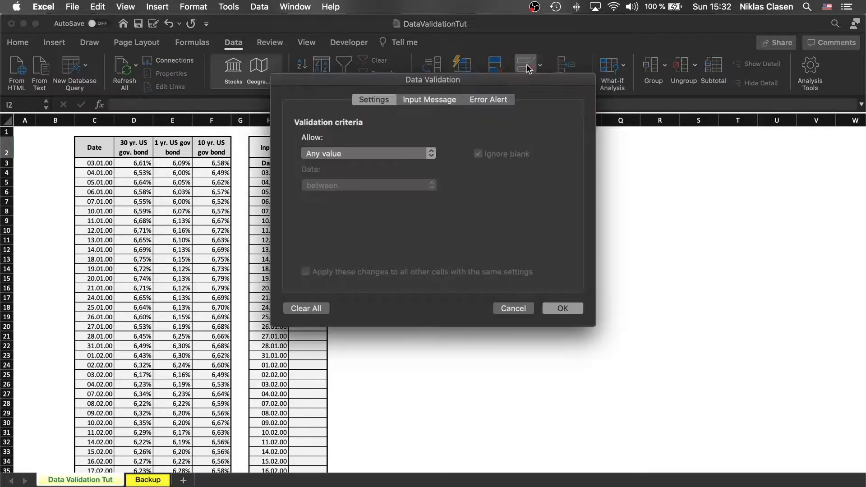
click(393, 157)
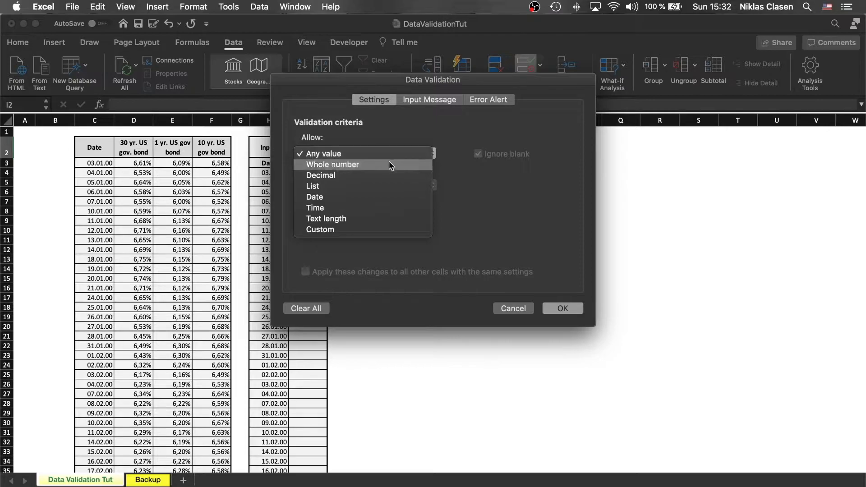
click(391, 186)
click(559, 218)
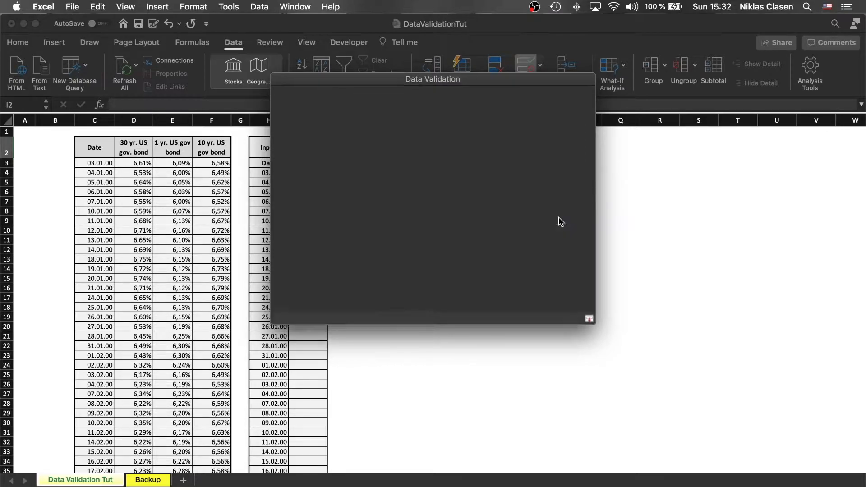
click(136, 147)
drag(173, 151, 211, 153)
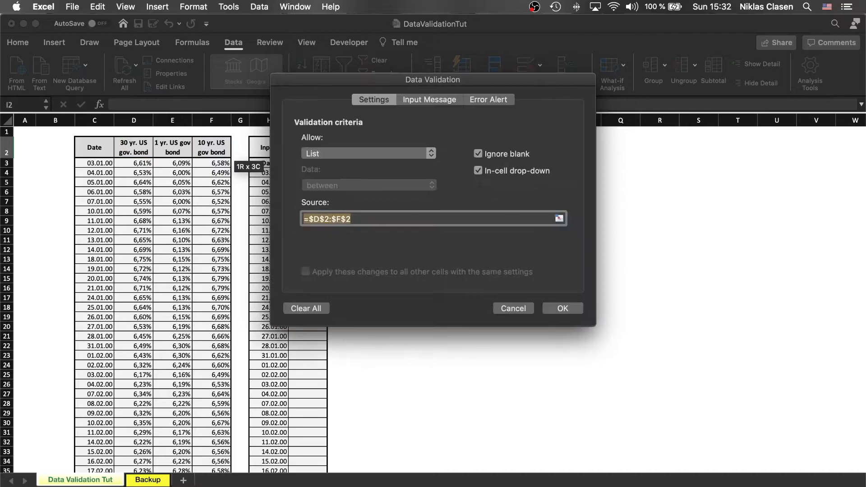
click(555, 311)
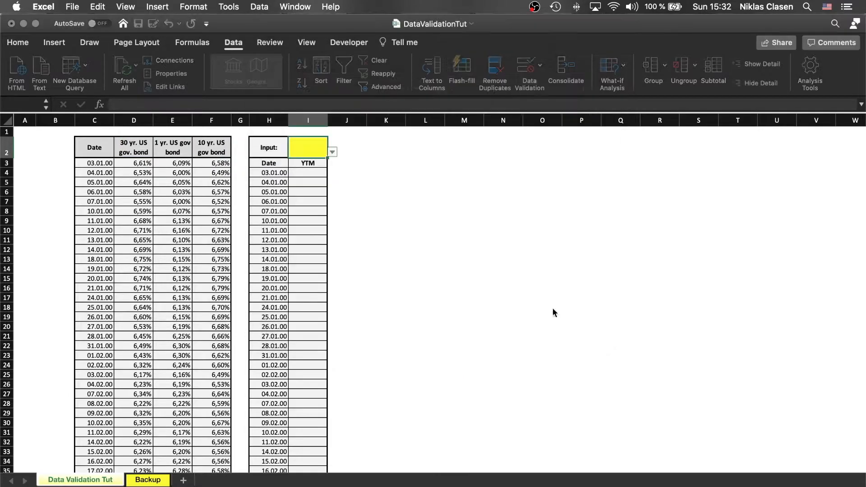
Step: Choose 1 yr. US gov bond from the new selection list in cell I2
click(332, 151)
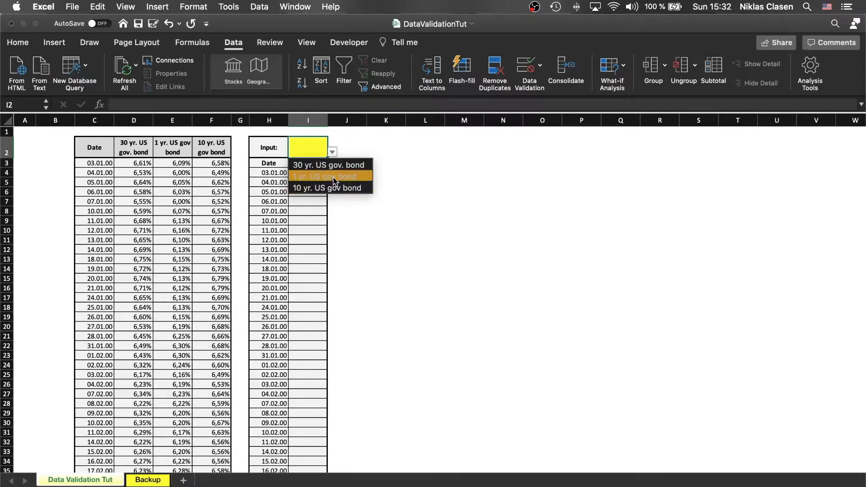
click(333, 177)
click(456, 181)
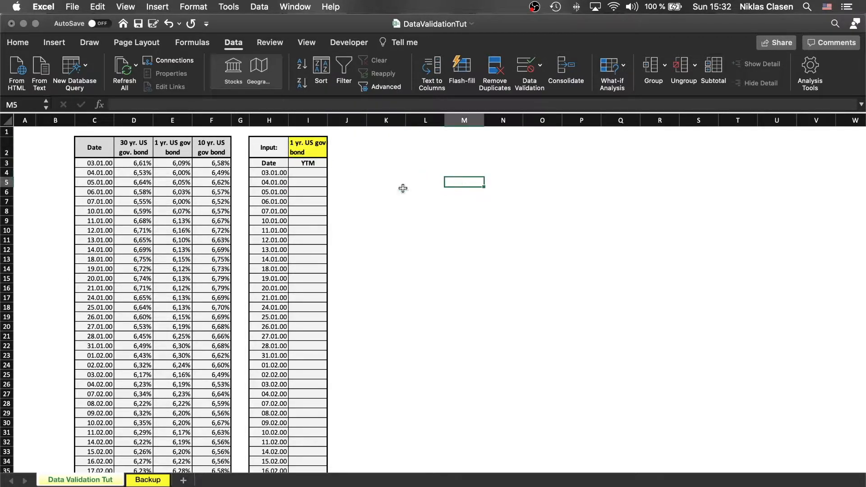
Step: Number the data rows in column B with 2 in B3 and 3 in B4, and fill the series down alongside the dates
click(321, 174)
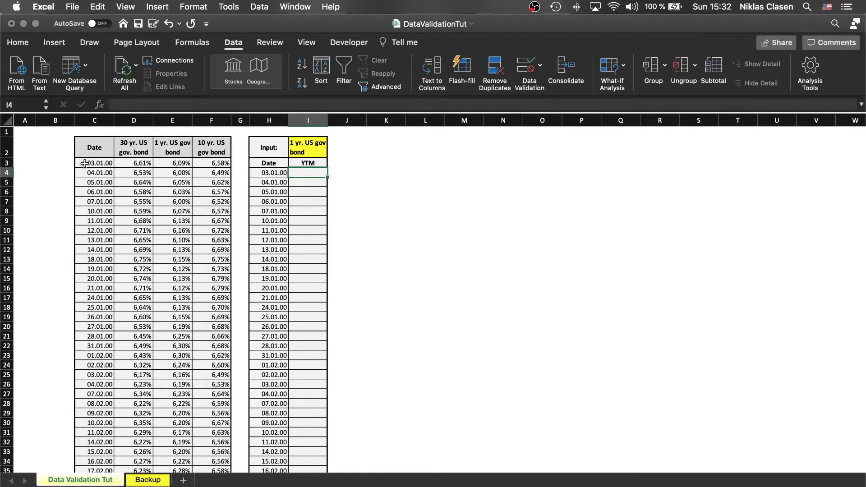
click(58, 162)
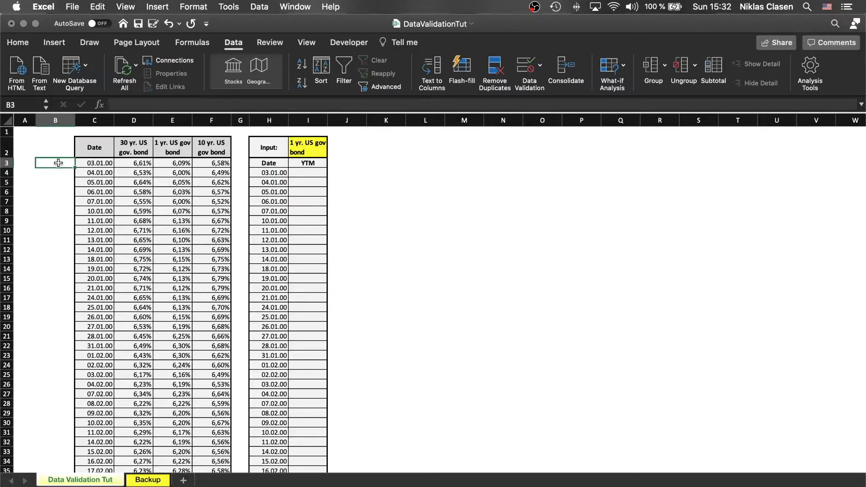
text(2)
key(Return)
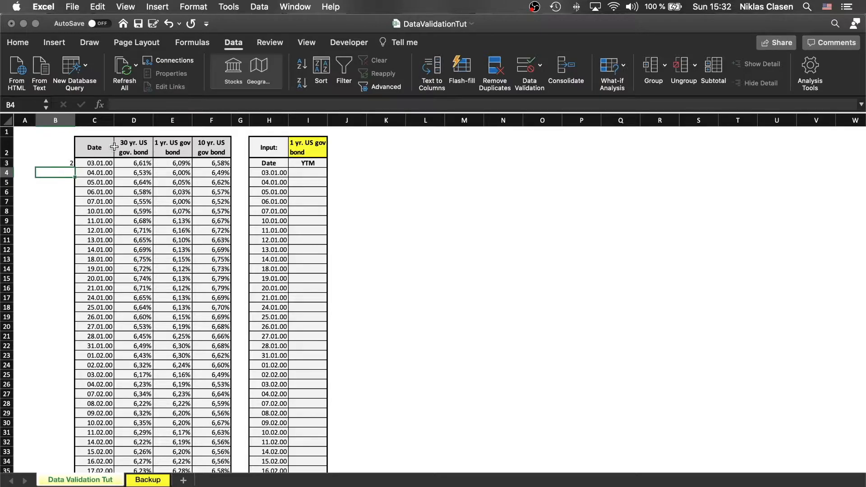
drag(126, 144, 206, 146)
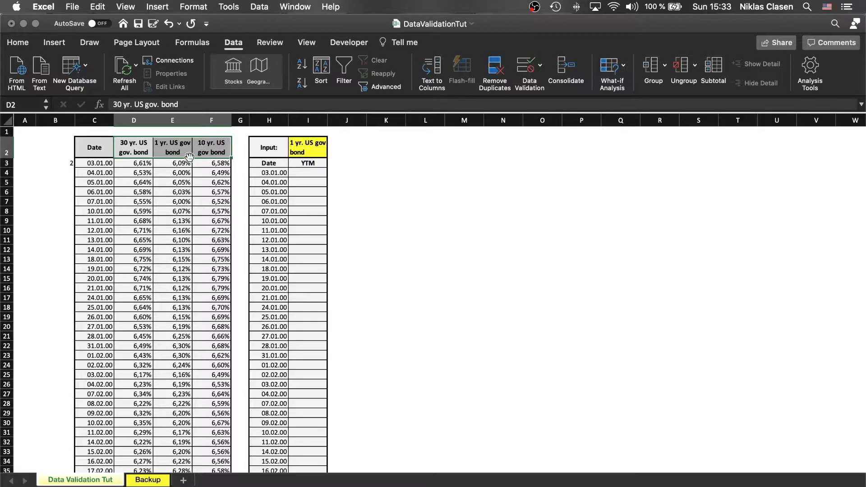
click(71, 164)
click(71, 171)
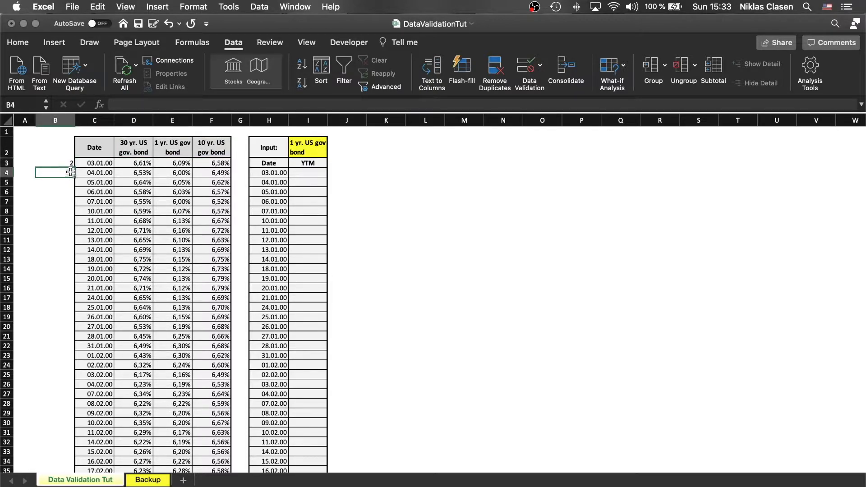
text(3)
key(Return)
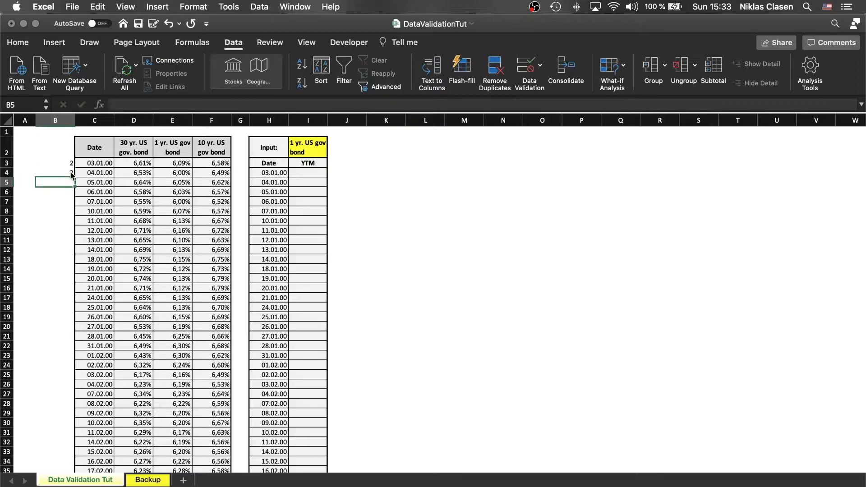
drag(66, 164, 69, 173)
double_click(77, 177)
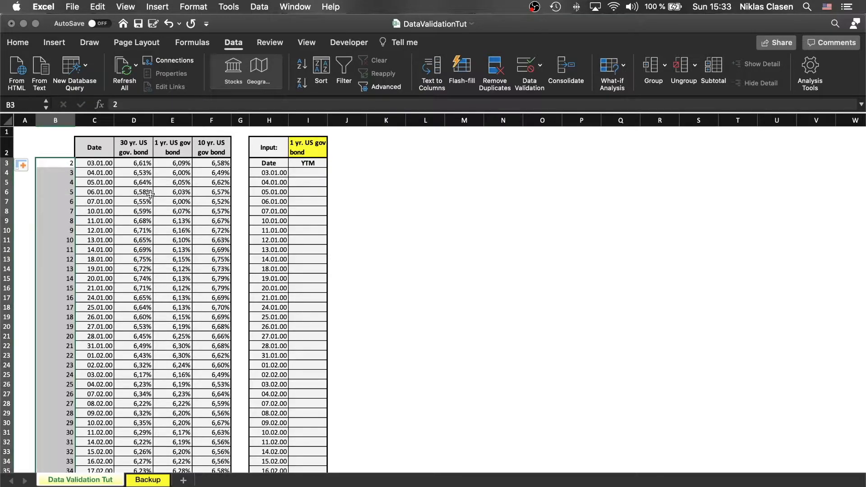
click(386, 236)
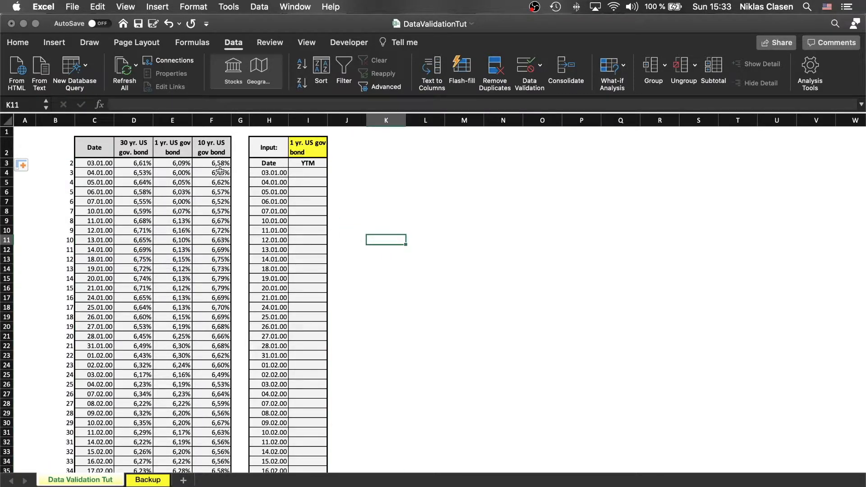
Step: Start an HLOOKUP formula in cell I4 with the absolute reference $I$2 as the lookup value
click(311, 175)
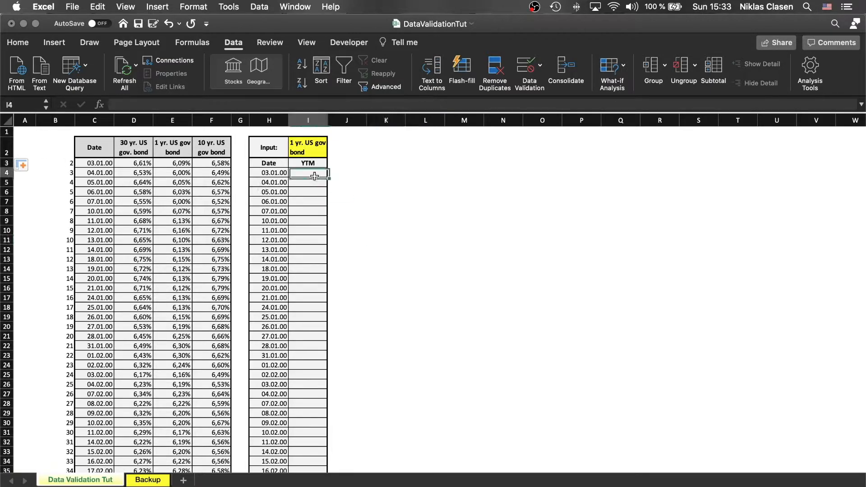
text(=)
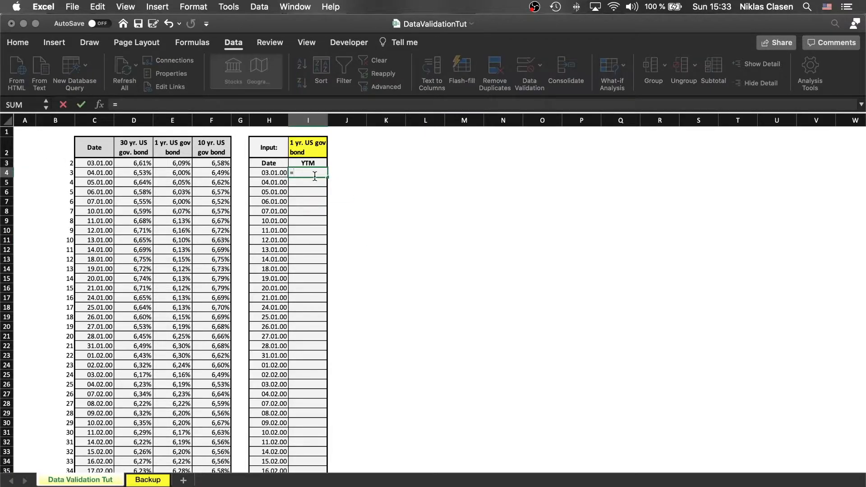
text(HI)
key(Tab)
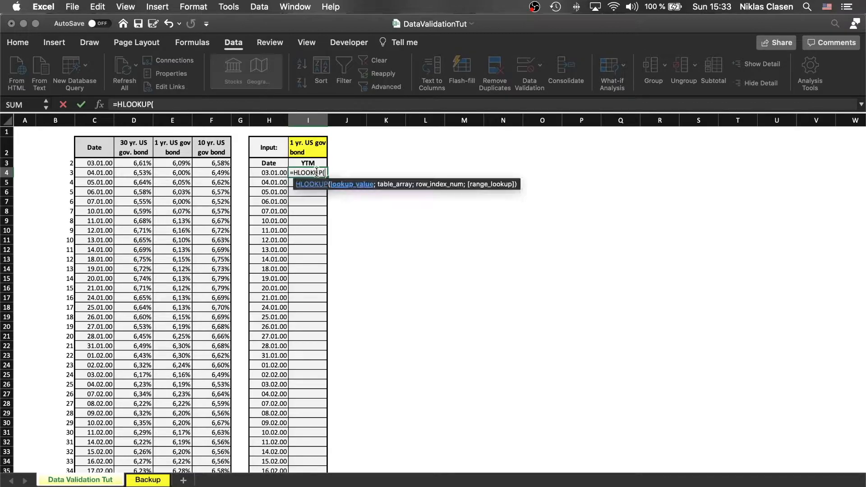
click(311, 145)
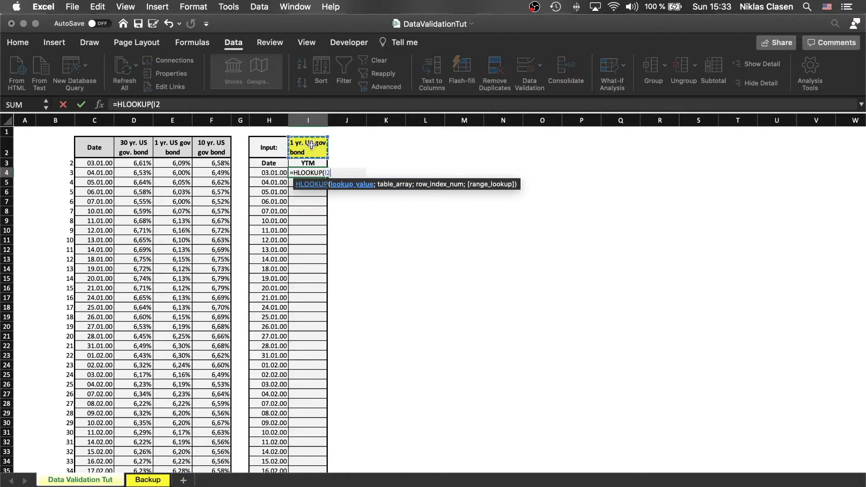
key(super+t)
text(:)
key(BackSpace)
text(;)
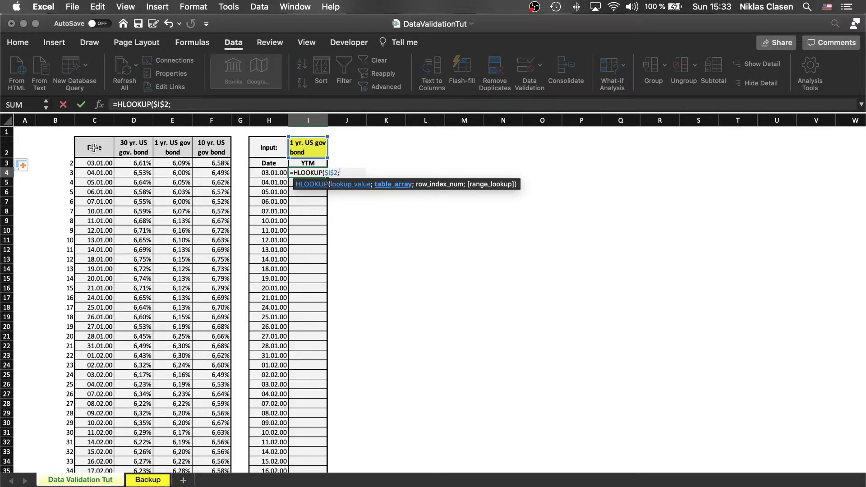
Step: Set the HLOOKUP table array to the bond columns as the absolute range $D$2:$F$5500
drag(94, 147, 214, 149)
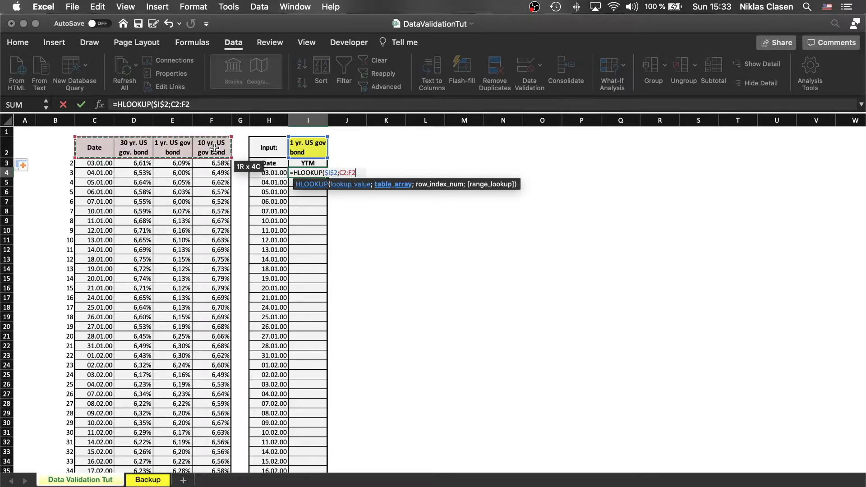
drag(135, 145, 224, 151)
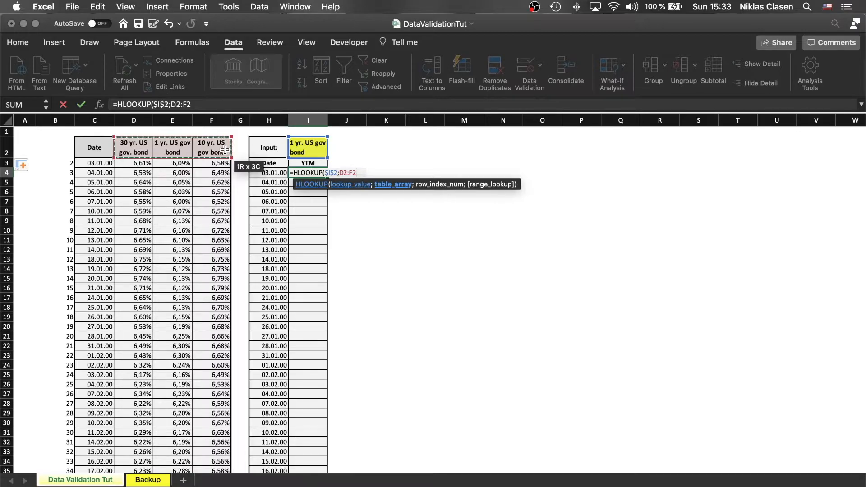
click(194, 106)
key(BackSpace)
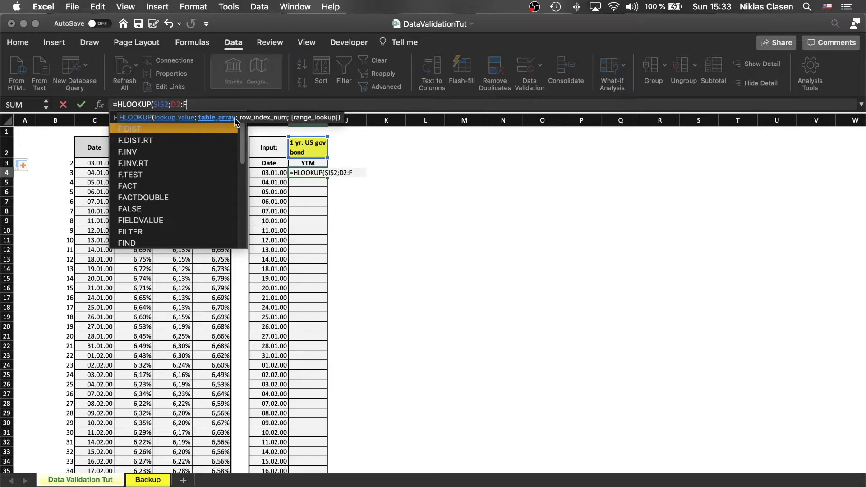
text(5500)
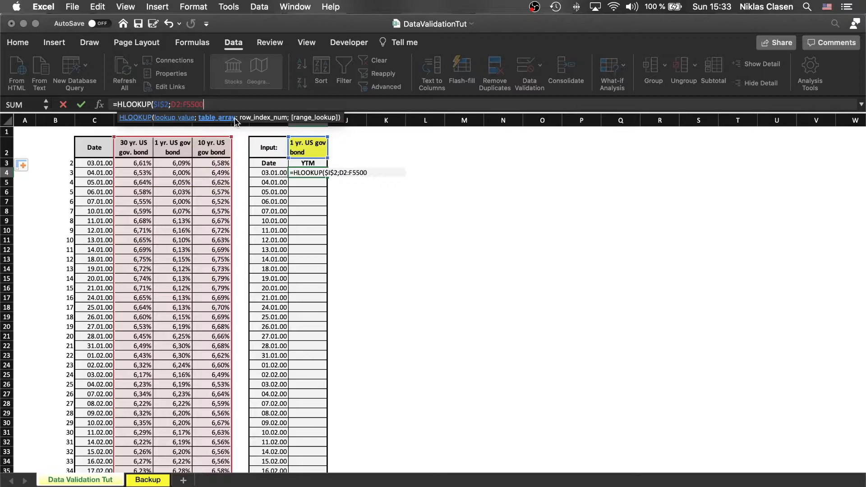
text(;)
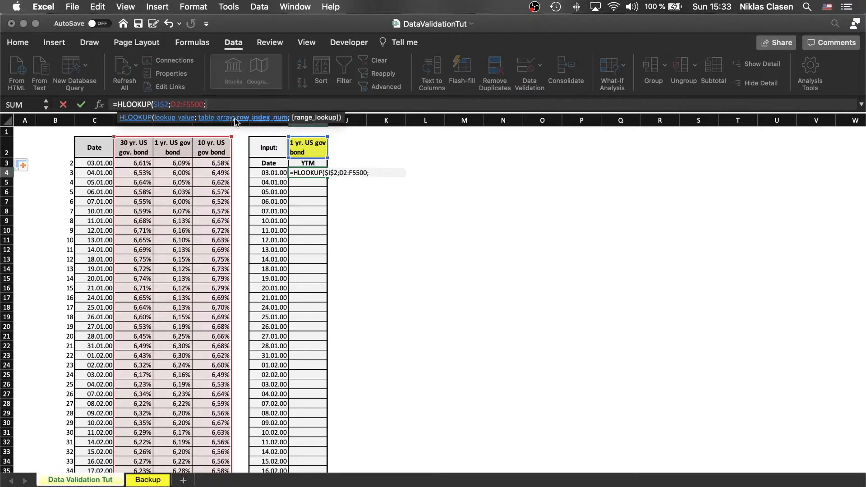
drag(205, 104, 180, 105)
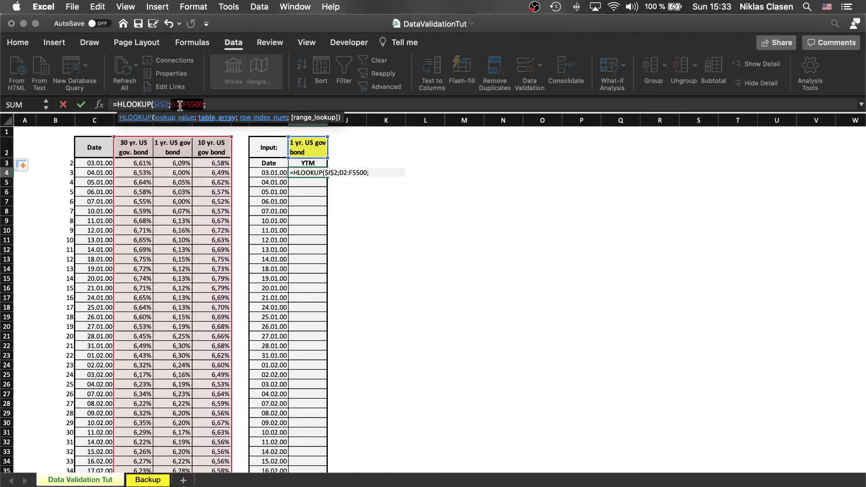
key(F4)
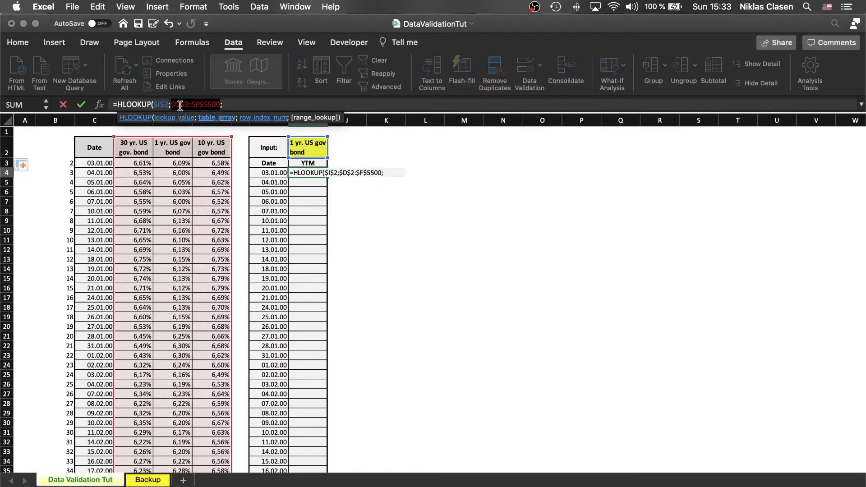
click(268, 106)
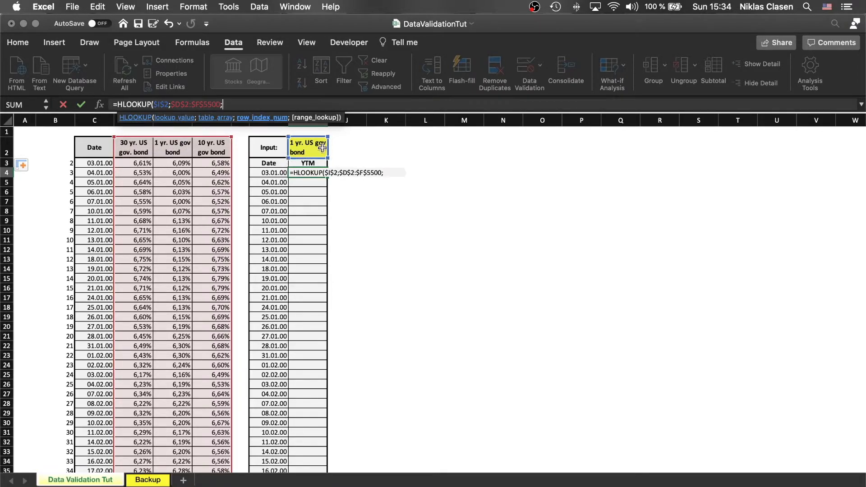
Step: Add a column B reference as the row index and FALSE as the range lookup, and enter the HLOOKUP formula in I4
click(67, 163)
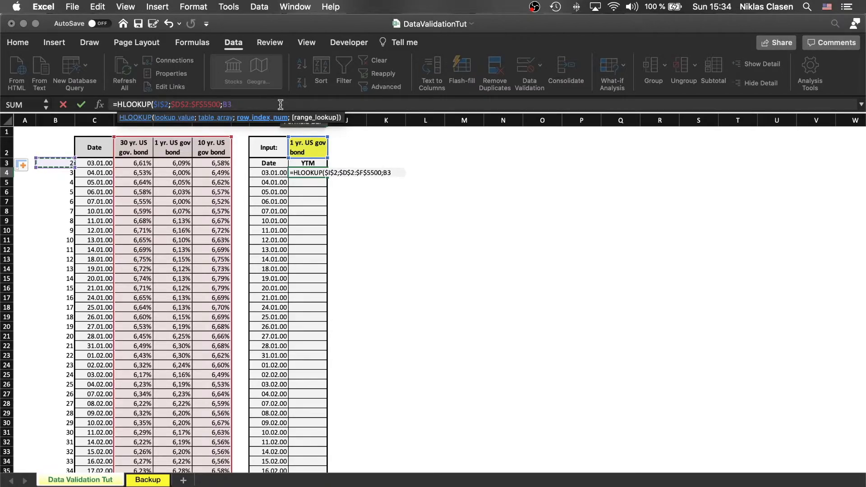
text(:)
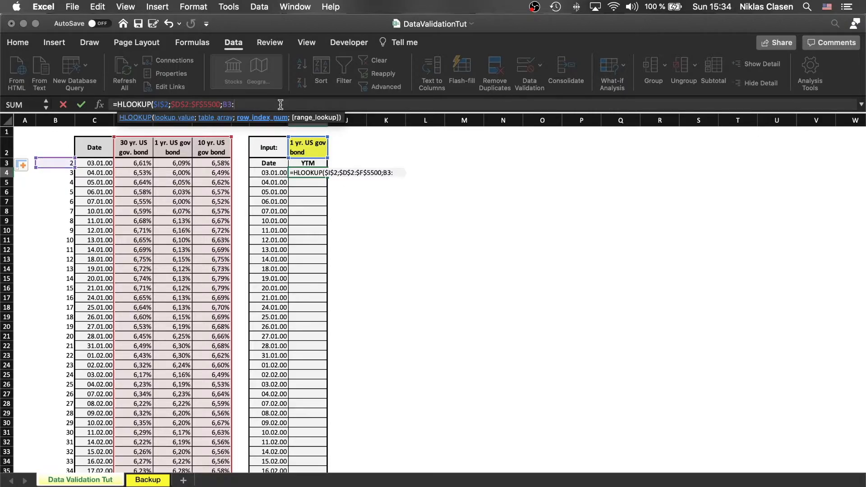
text(;False)
key(BackSpace)
key(BackSpace)
key(BackSpace)
key(BackSpace)
key(BackSpace)
key(BackSpace)
key(BackSpace)
key(BackSpace)
text(;False)
text())
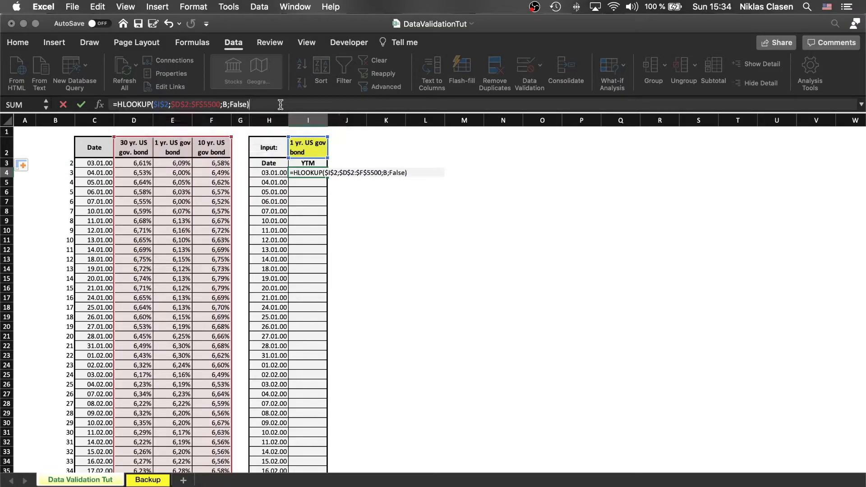
key(Return)
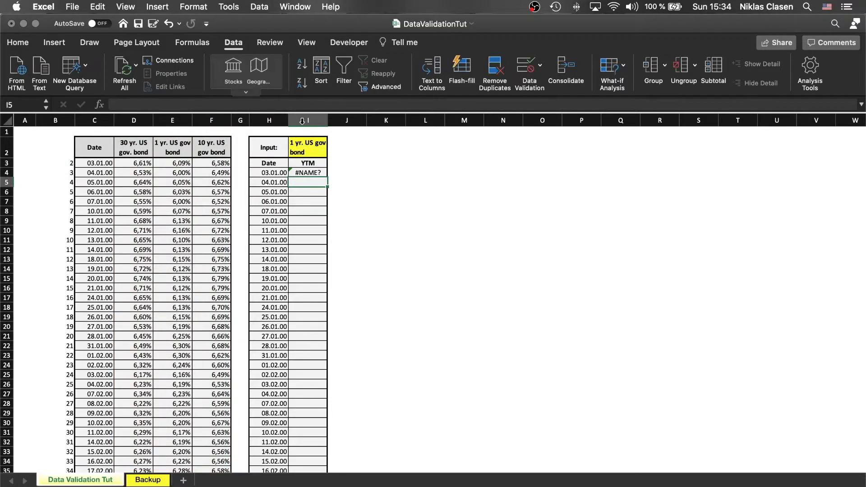
Step: Correct the row index reference in cell I4's HLOOKUP formula to B3
double_click(310, 172)
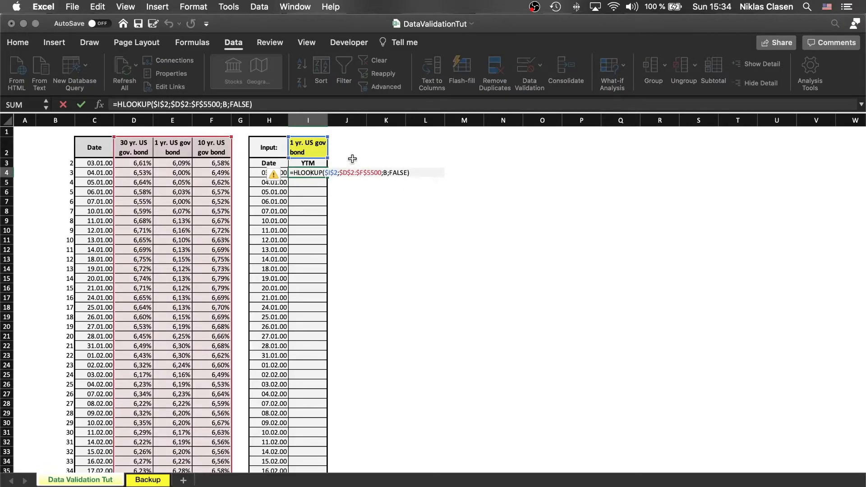
click(386, 172)
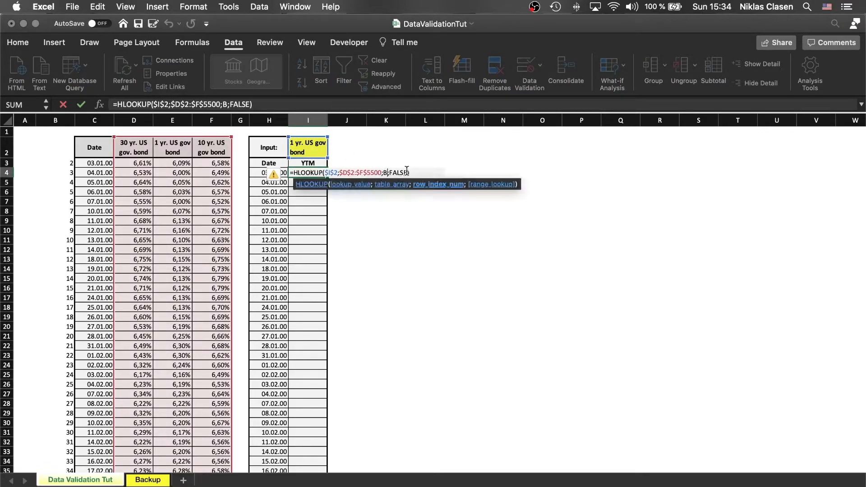
text(3)
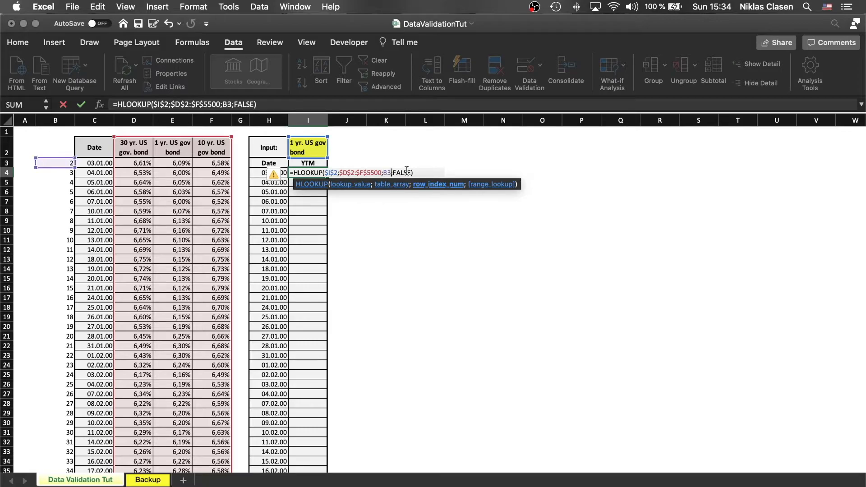
key(Return)
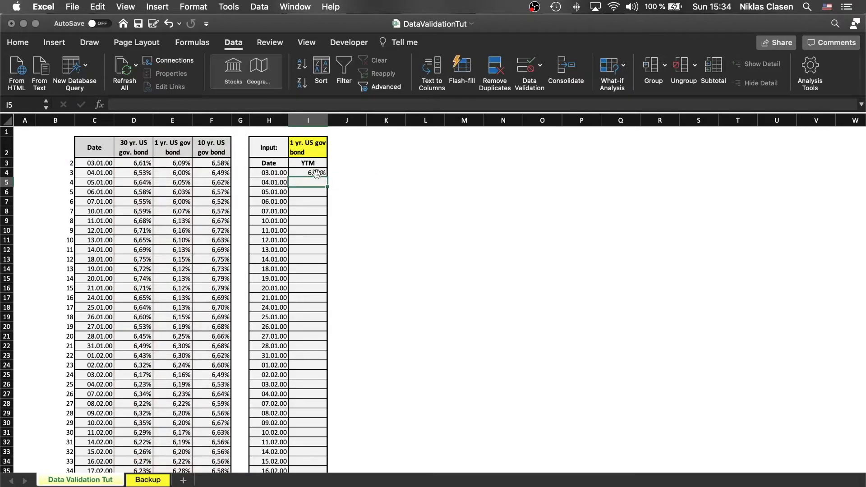
Step: Compare the I4 result with the source yield in E3, and choose 30 yr. US gov. bond in the I2 selection list
click(176, 165)
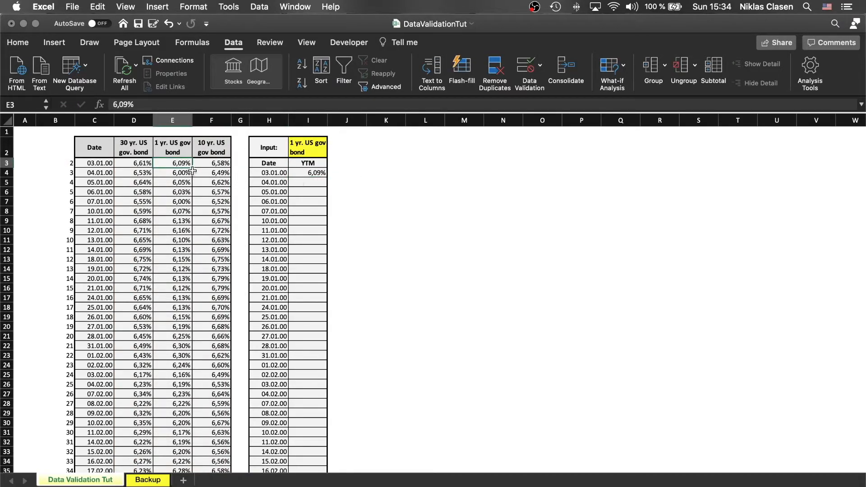
click(320, 154)
click(333, 152)
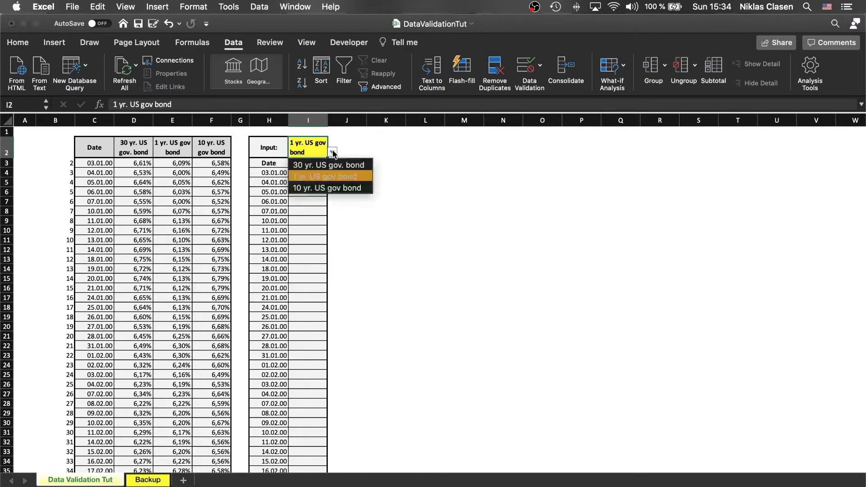
click(356, 165)
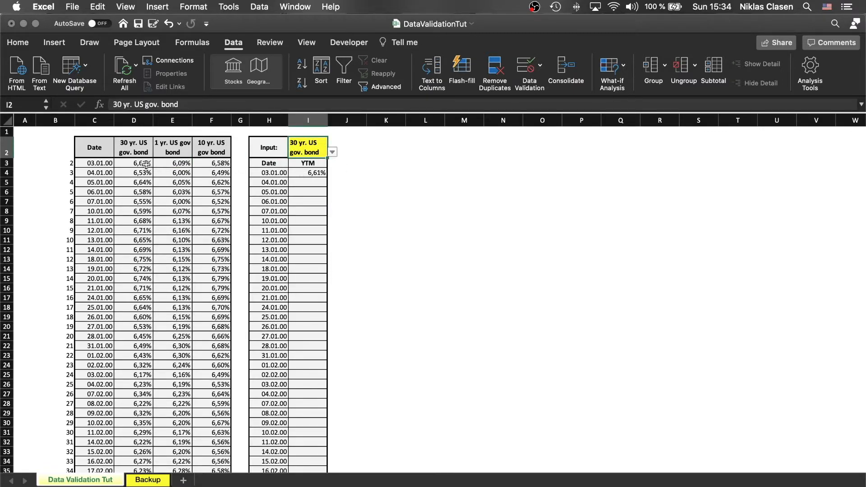
Step: Fill the HLOOKUP formula from I4 down the whole YTM column
click(311, 172)
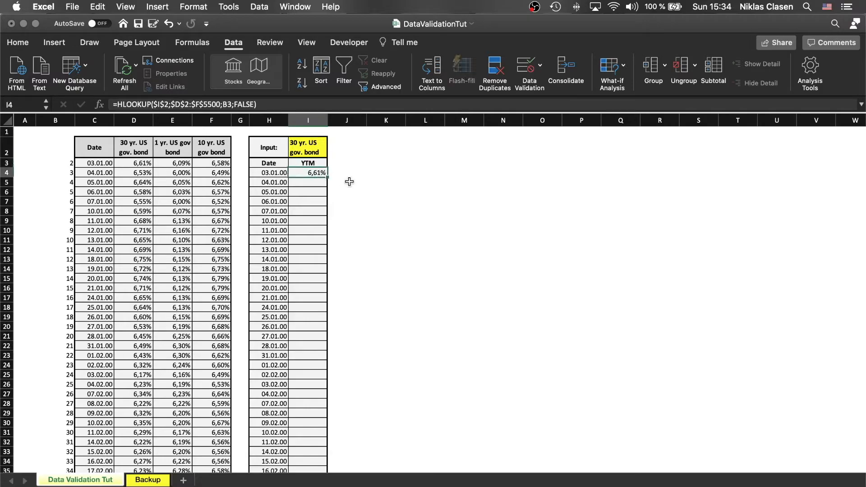
double_click(328, 178)
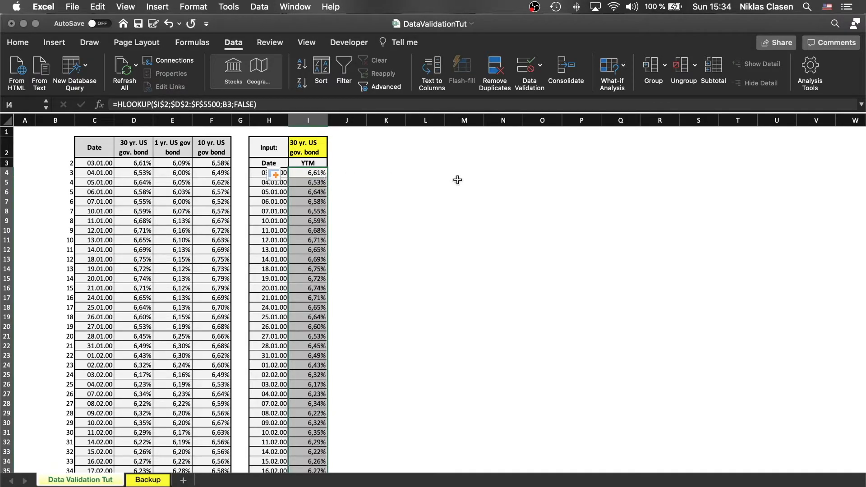
click(397, 202)
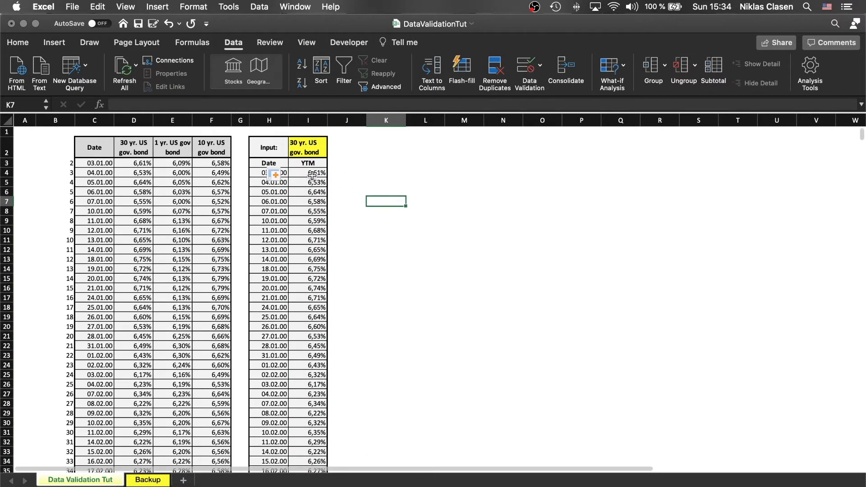
click(321, 152)
click(382, 201)
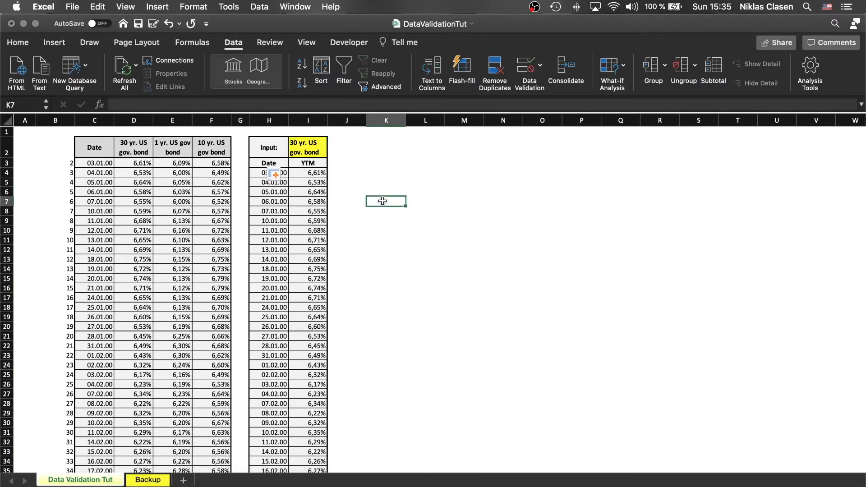
click(440, 226)
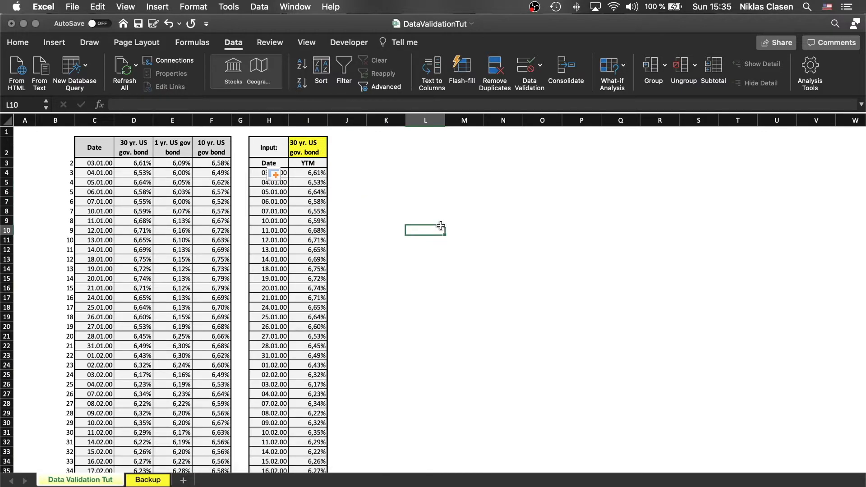
click(317, 149)
click(333, 153)
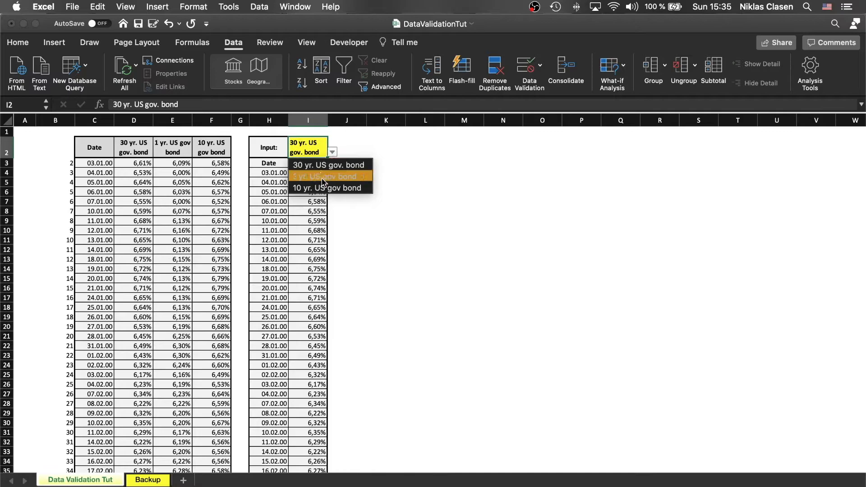
click(311, 191)
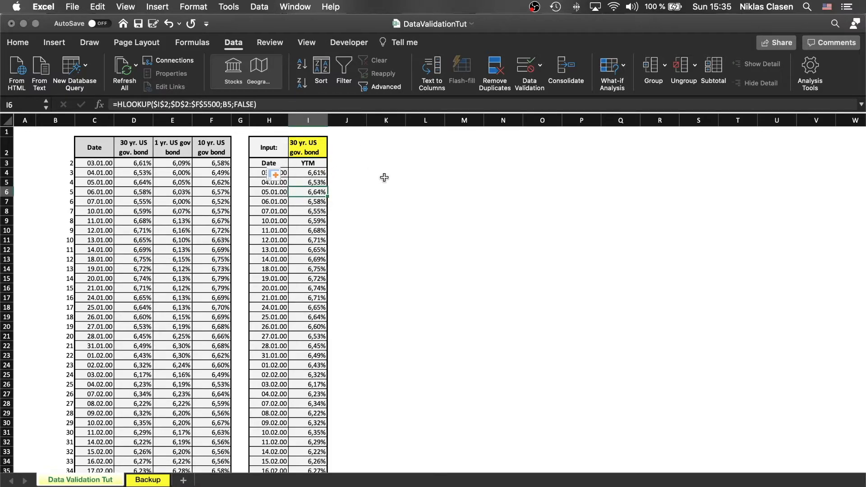
click(409, 200)
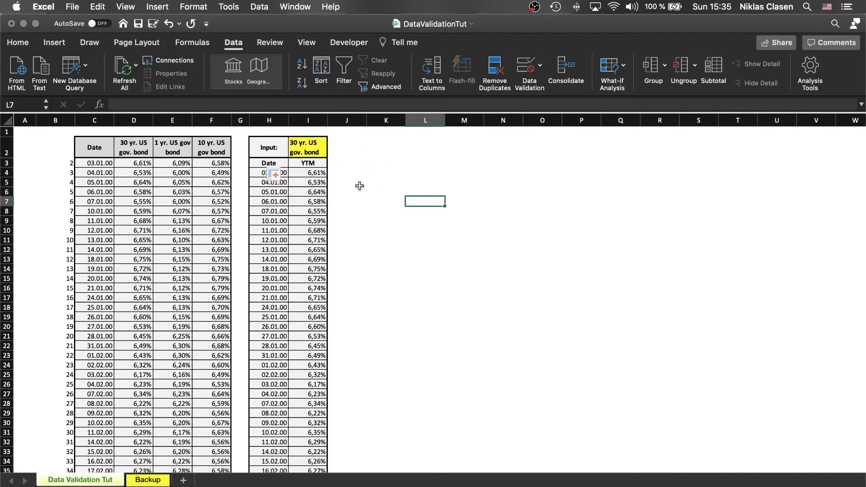
Step: Insert a recommended area chart from the Date and YTM columns, from the headers in H3:I3 down to the last row
drag(272, 160, 318, 166)
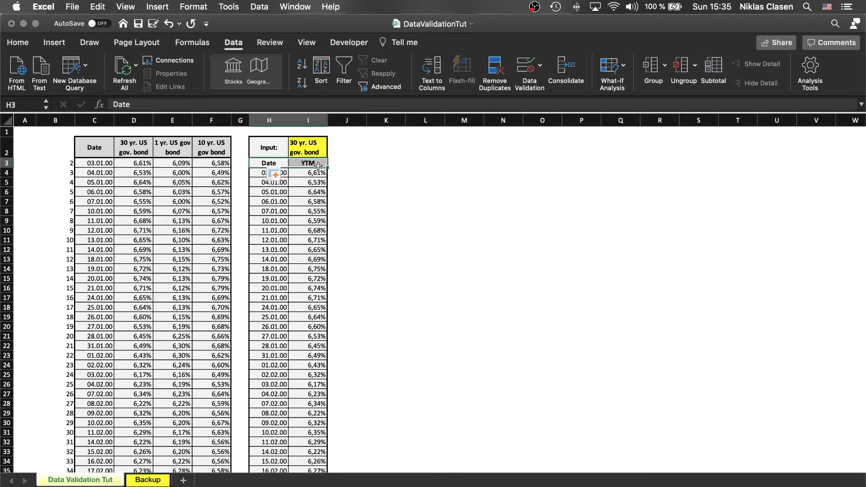
key(super+shift+Down)
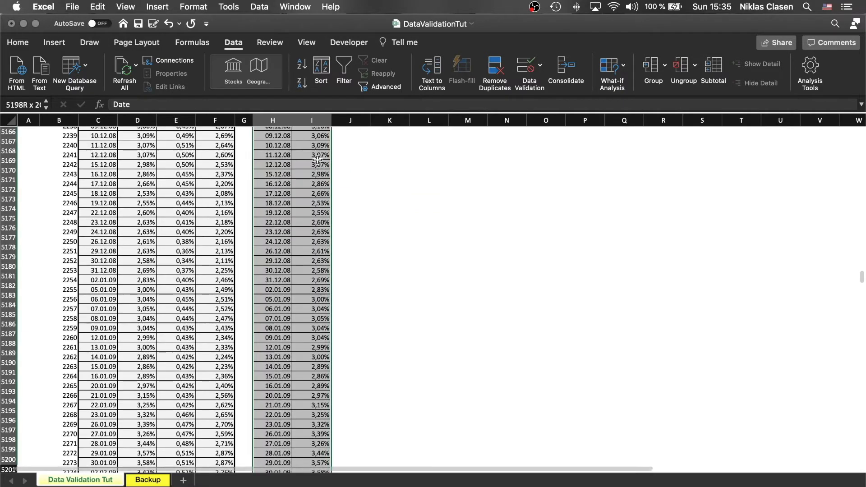
click(55, 42)
click(377, 72)
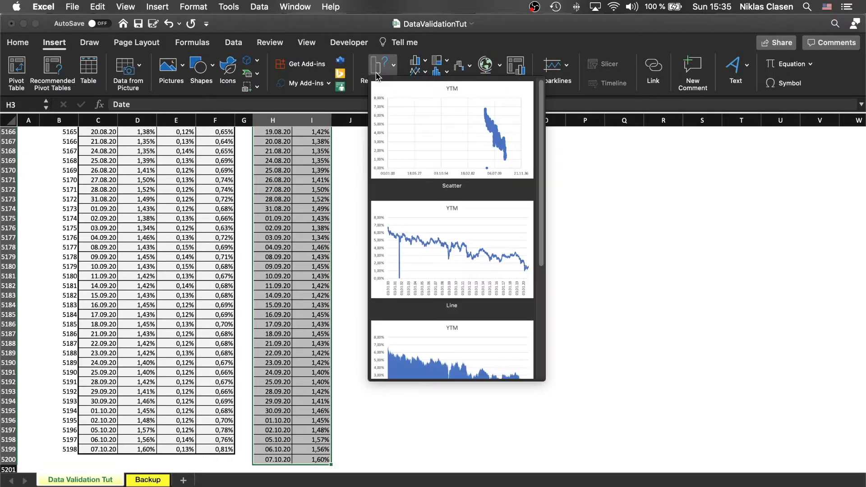
scroll(504, 242, down, 3)
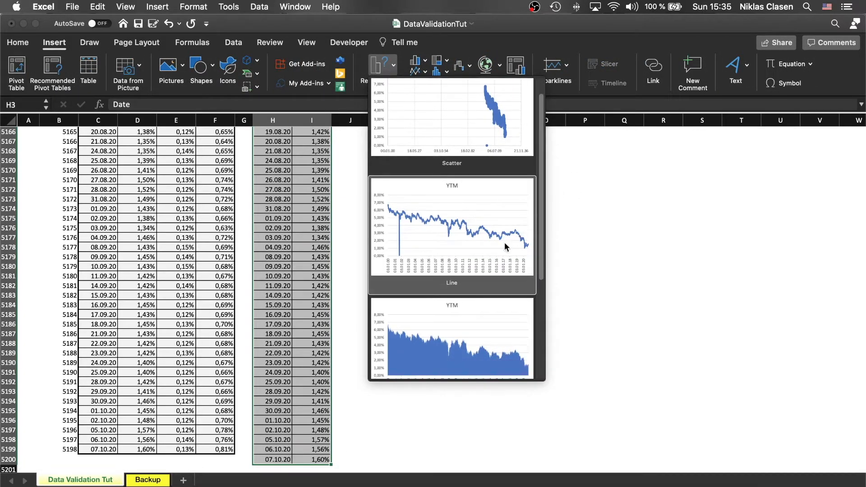
click(425, 299)
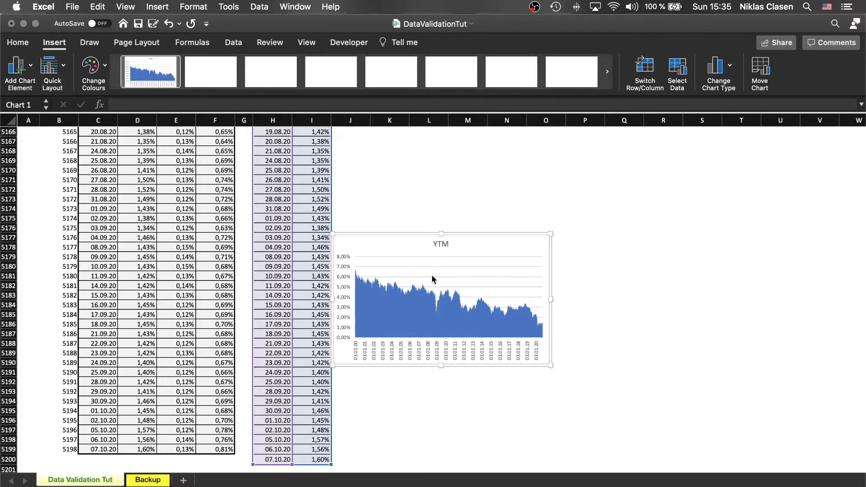
Step: Cut the YTM chart from the end of the data and paste it near the first rows, to the right of the YTM table
double_click(404, 245)
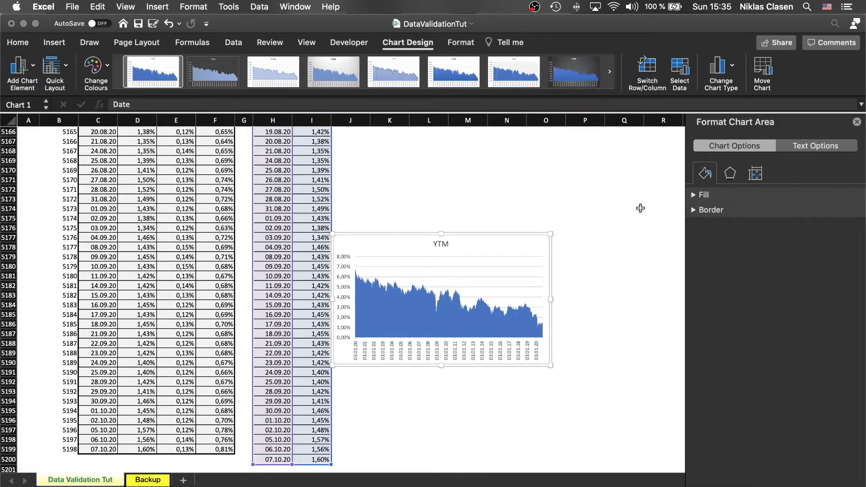
key(super+x)
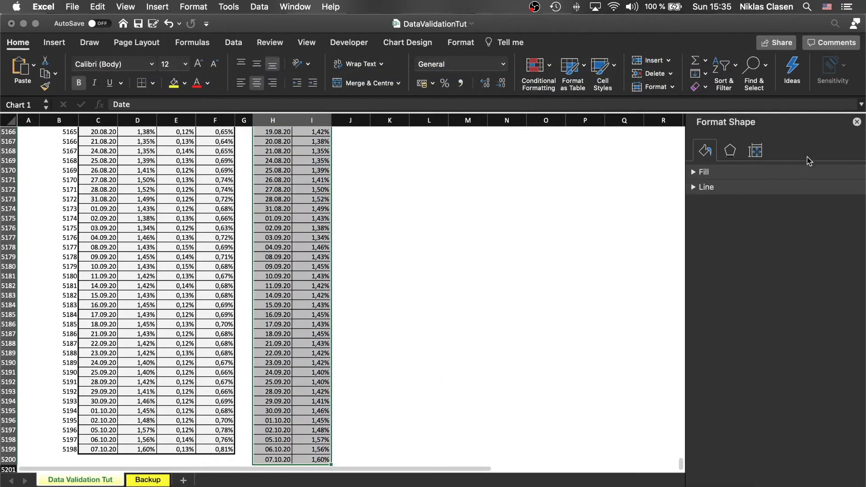
click(702, 304)
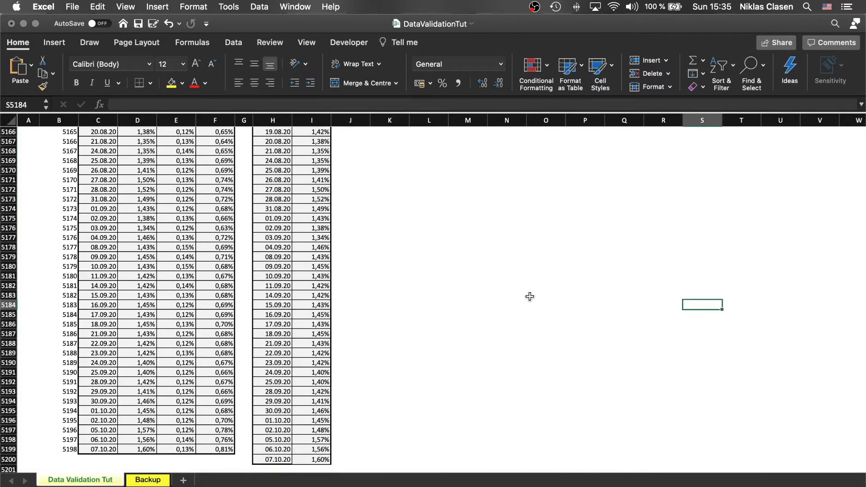
key(super+Up)
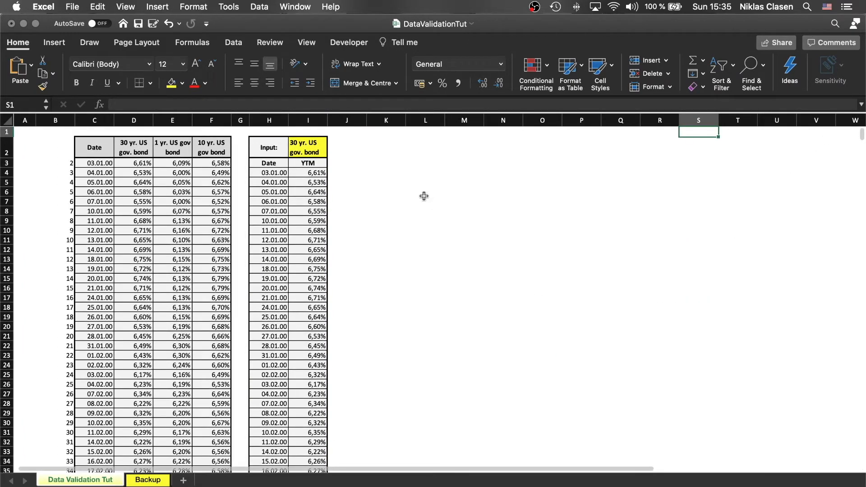
click(423, 196)
key(super+v)
drag(417, 189, 407, 180)
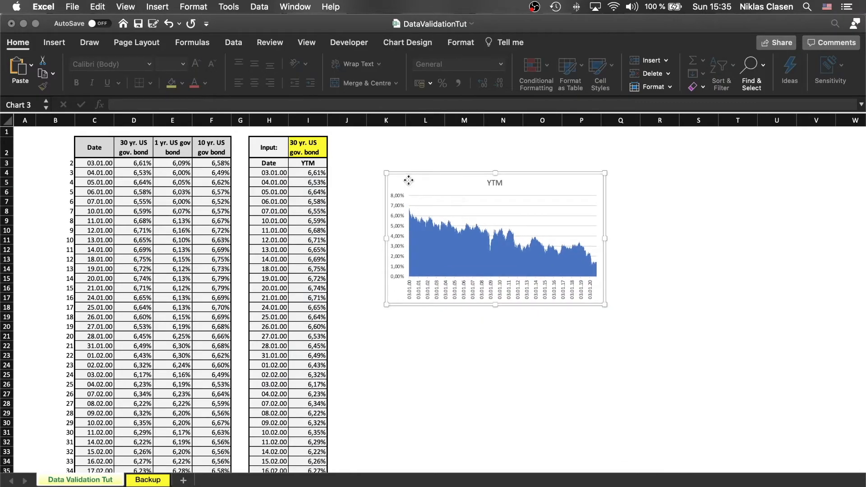
Step: Change the YTM chart's type to the saved SingleVar template
click(459, 45)
click(419, 42)
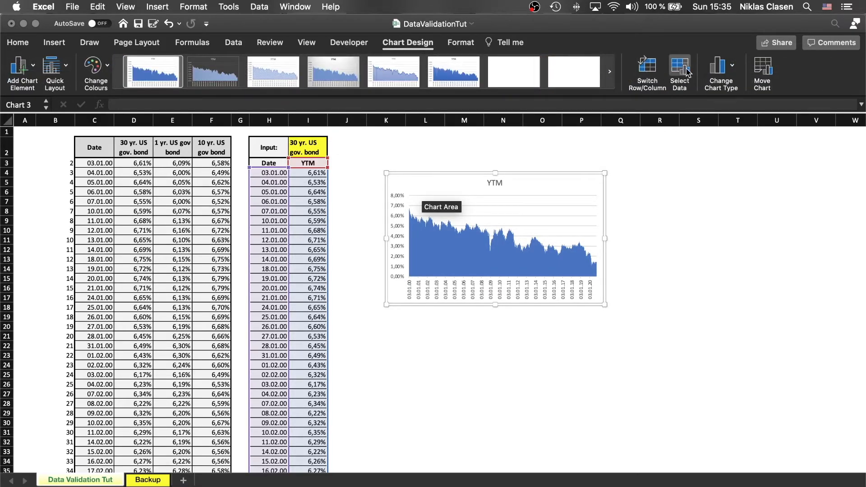
click(680, 72)
click(517, 358)
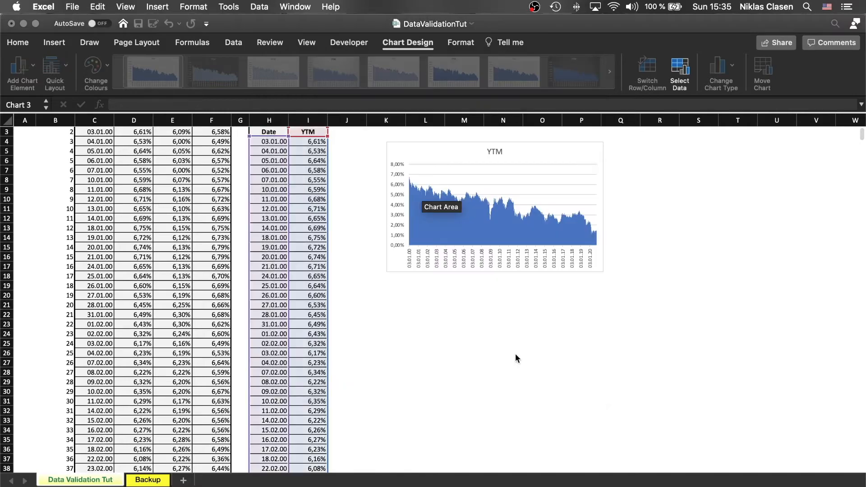
click(721, 70)
mouse_move(750, 213)
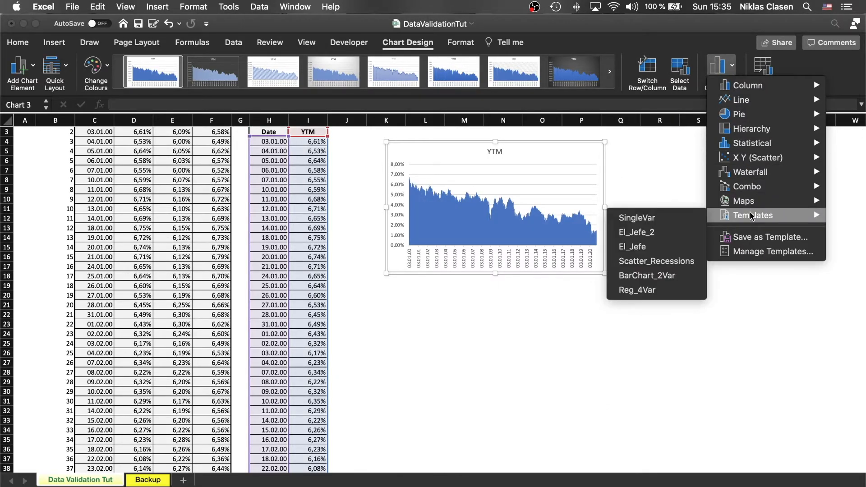
click(642, 222)
Step: Move the chart closer to the YTM table and enlarge it to span about columns J to S and rows 3 to 26
drag(463, 155, 438, 150)
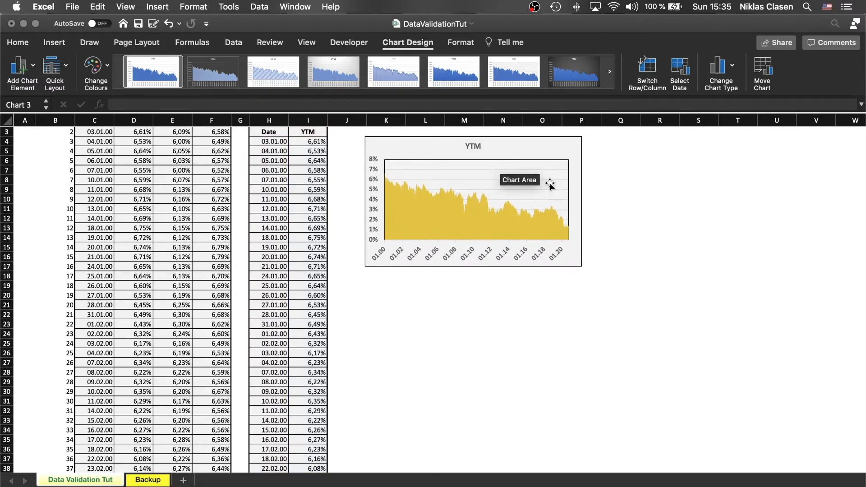
drag(582, 201, 716, 202)
drag(539, 270, 541, 367)
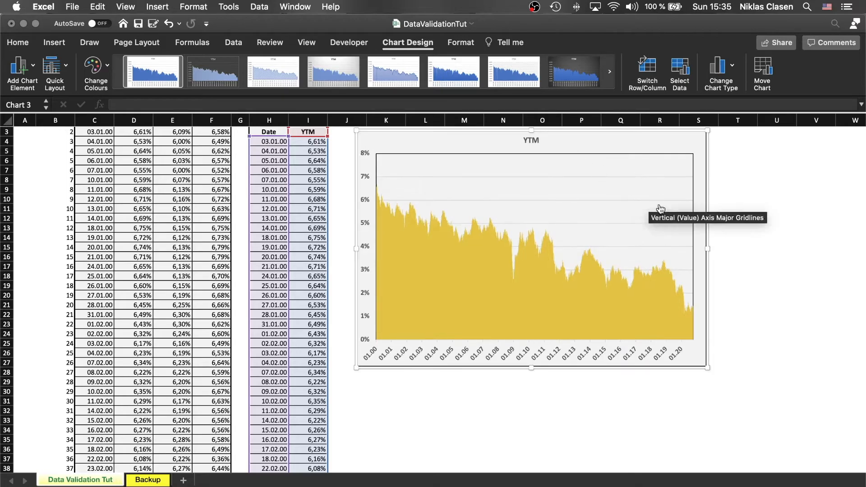
Step: Link the chart series name to the bond selector cell I2 in the chart's data source
scroll(727, 235, up, 2)
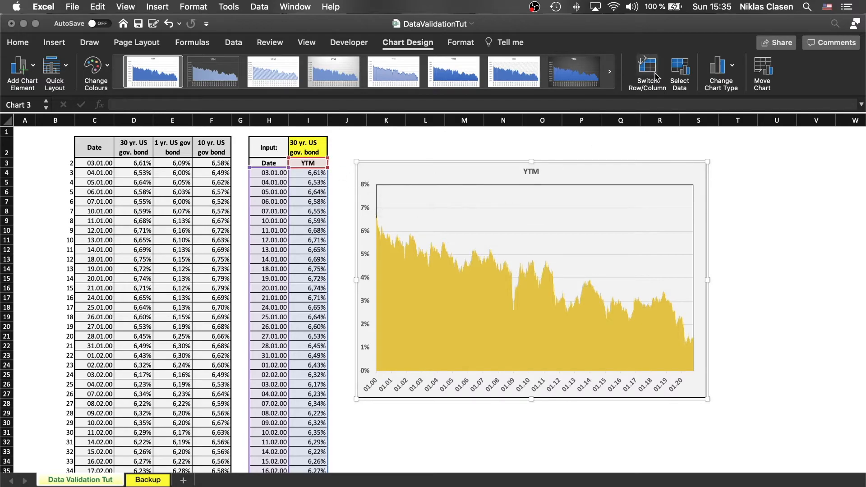
click(681, 66)
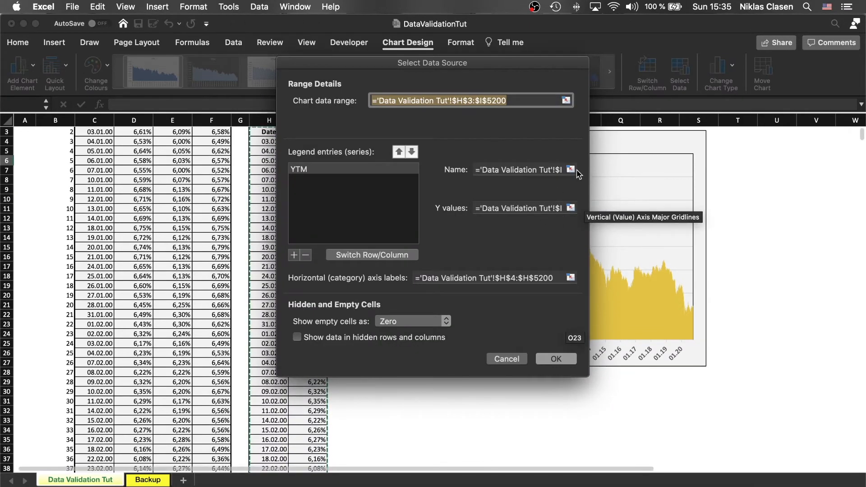
click(580, 177)
scroll(325, 153, up, 2)
click(313, 152)
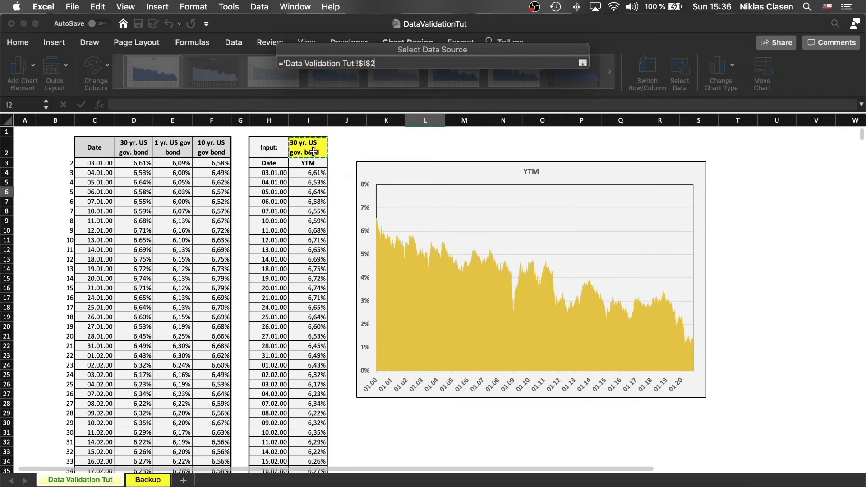
key(Return)
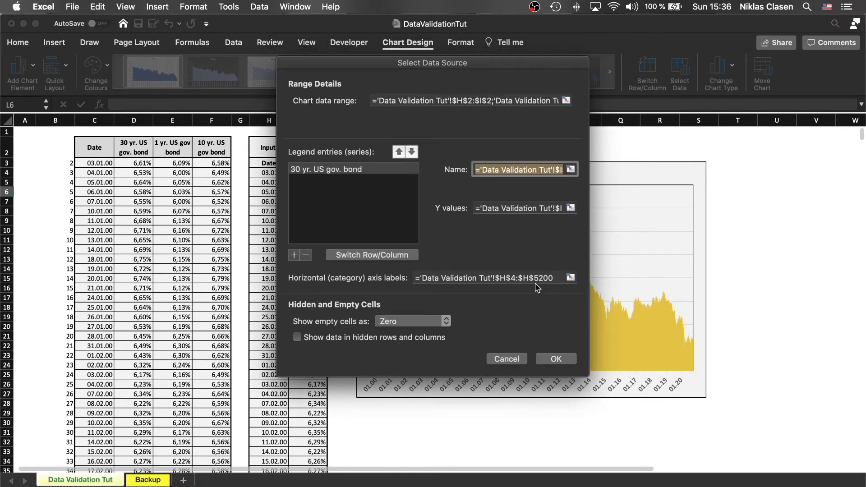
key(Return)
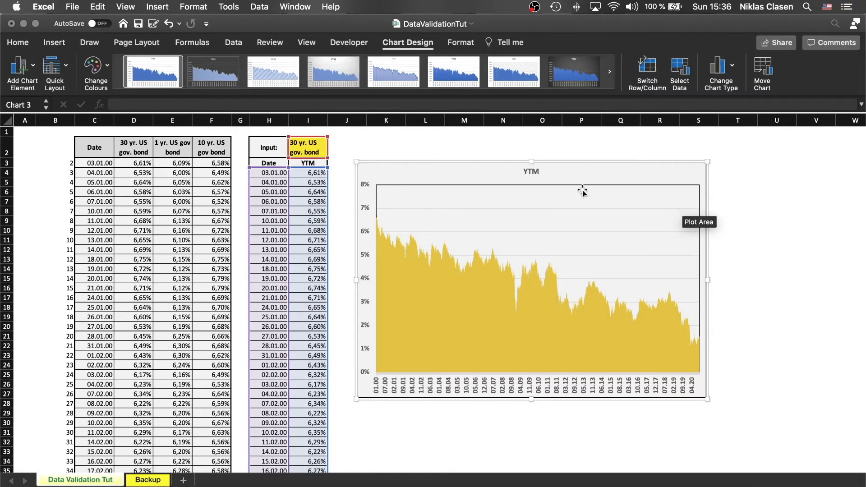
Step: Move the chart up to start at row 2 and widen it to just past column T
click(530, 172)
click(727, 256)
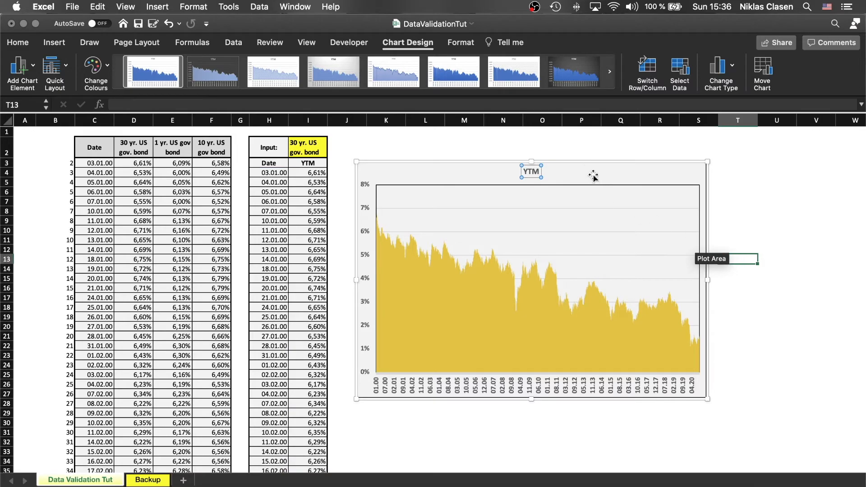
click(586, 171)
drag(592, 171, 587, 146)
drag(706, 255, 766, 255)
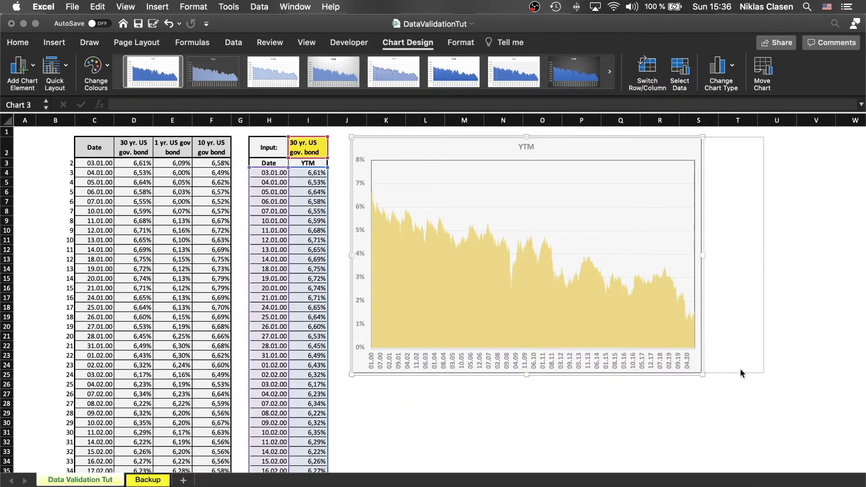
click(689, 423)
Step: Test the I2 selection list by choosing 1 yr. US gov bond, followed by 10 yr. US gov bond
click(316, 148)
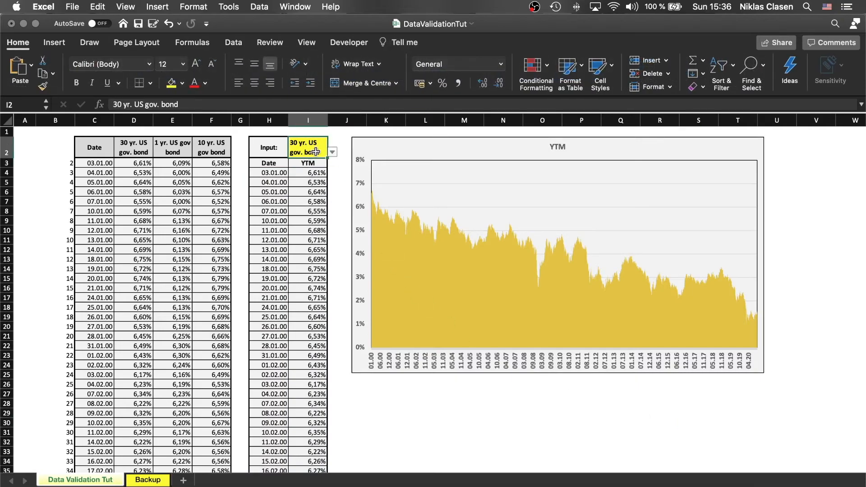
click(332, 152)
click(323, 176)
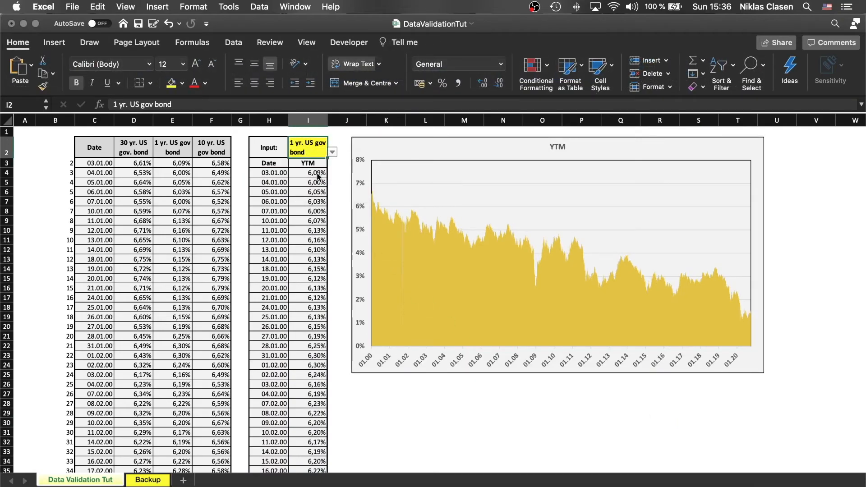
click(332, 153)
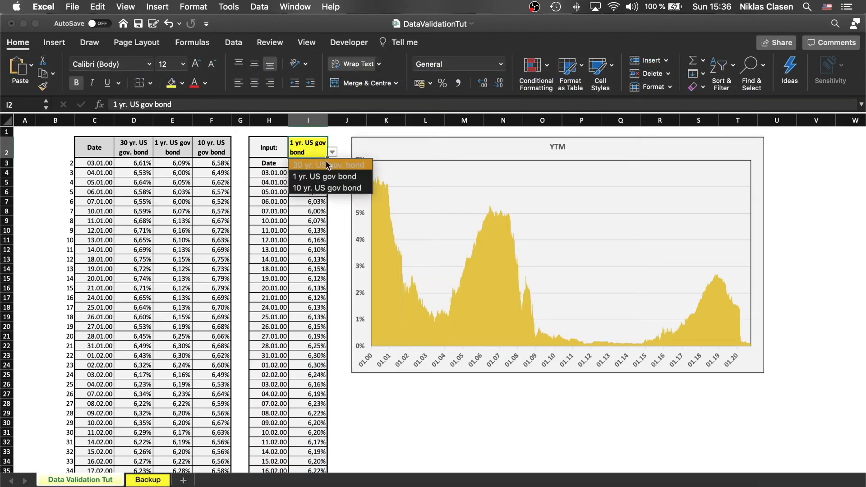
click(309, 185)
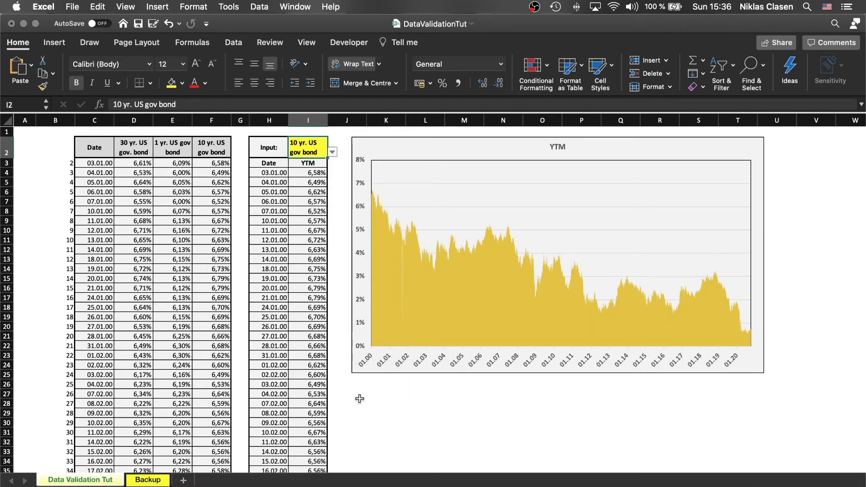
Step: Hide columns A through F and select the bond input cell I2
click(349, 412)
drag(219, 123, 24, 120)
right_click(70, 120)
click(124, 243)
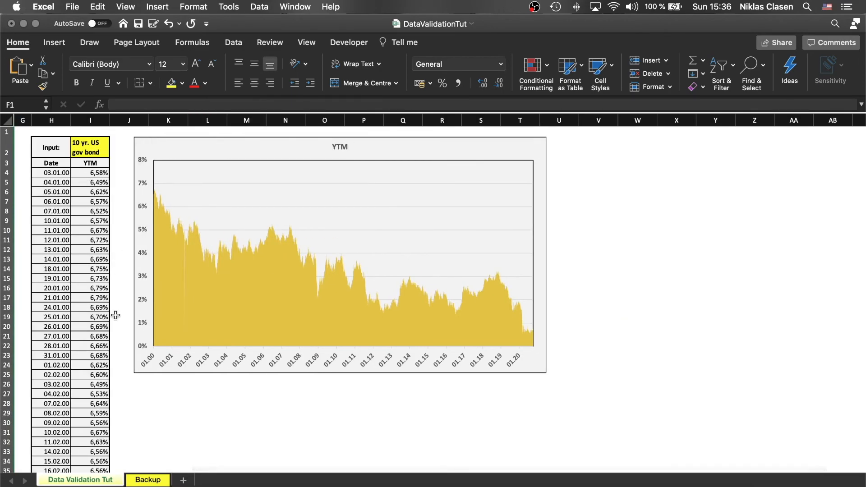
click(246, 421)
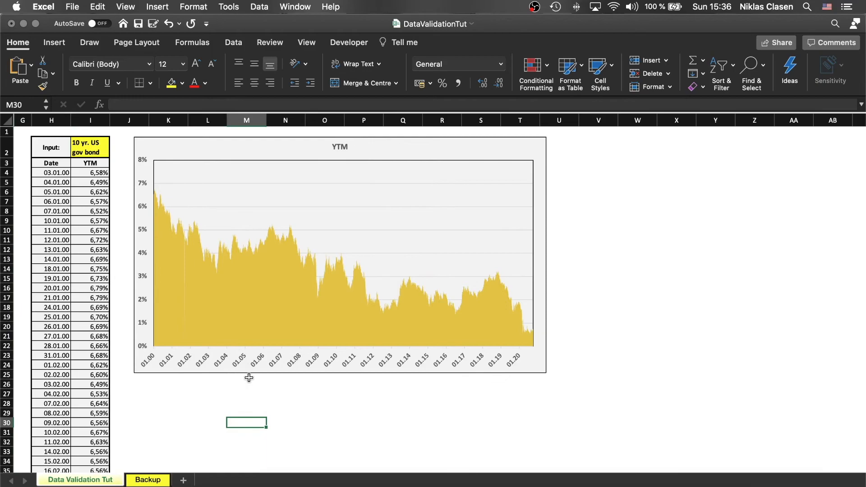
click(606, 212)
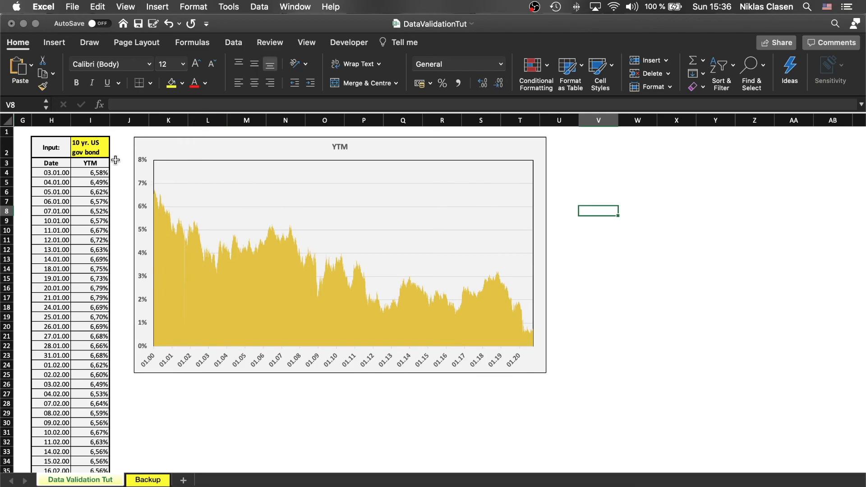
click(94, 144)
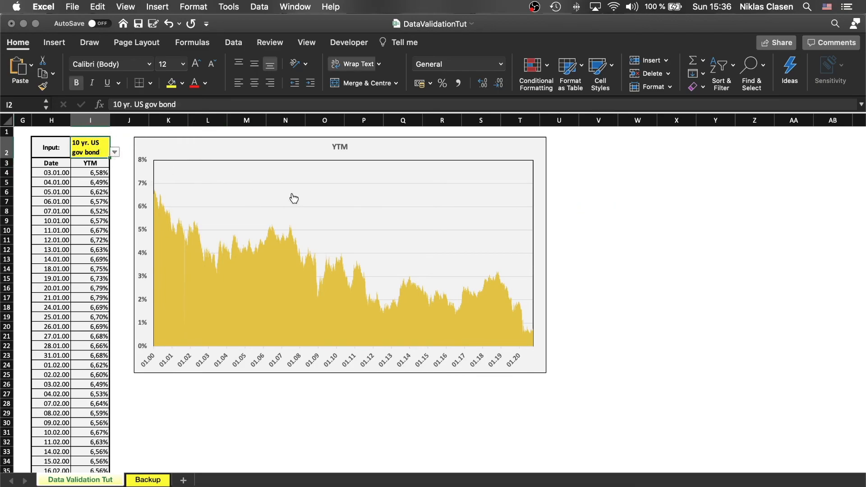